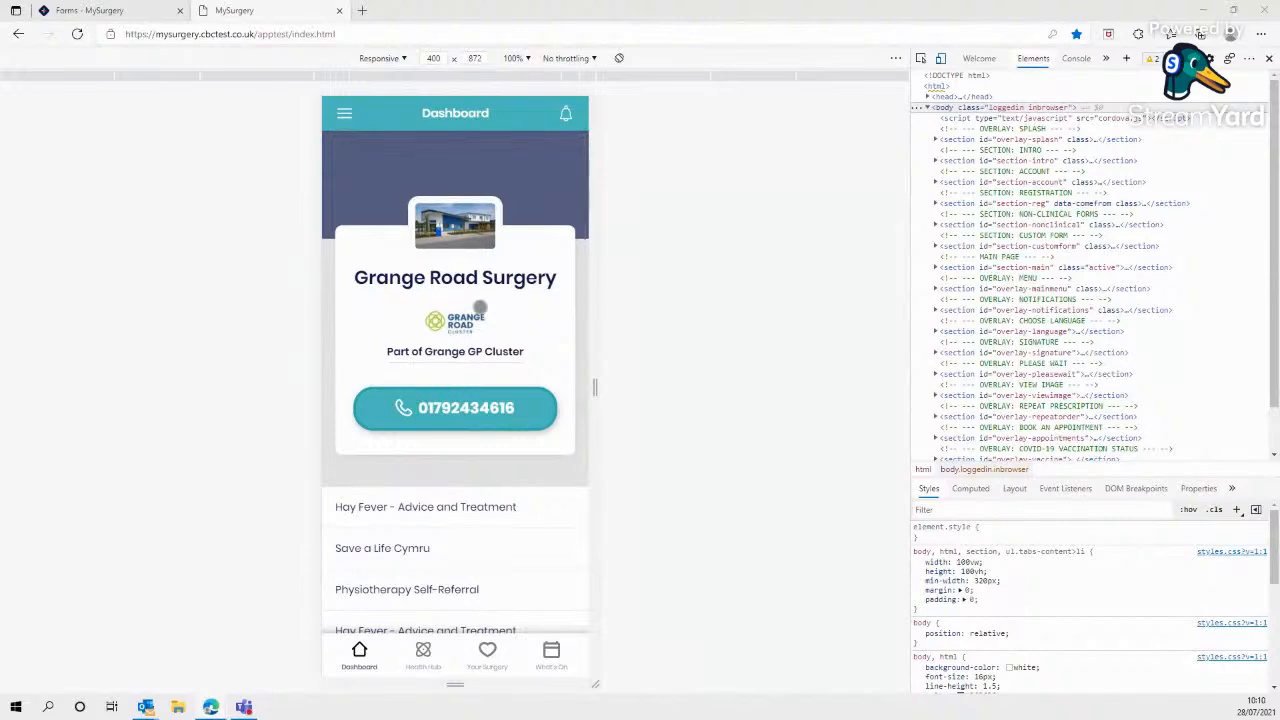
# Step: Switch from the app preview to the practice portal and start a new form in its Forms section
pyautogui.scroll(-2, 480, 307)
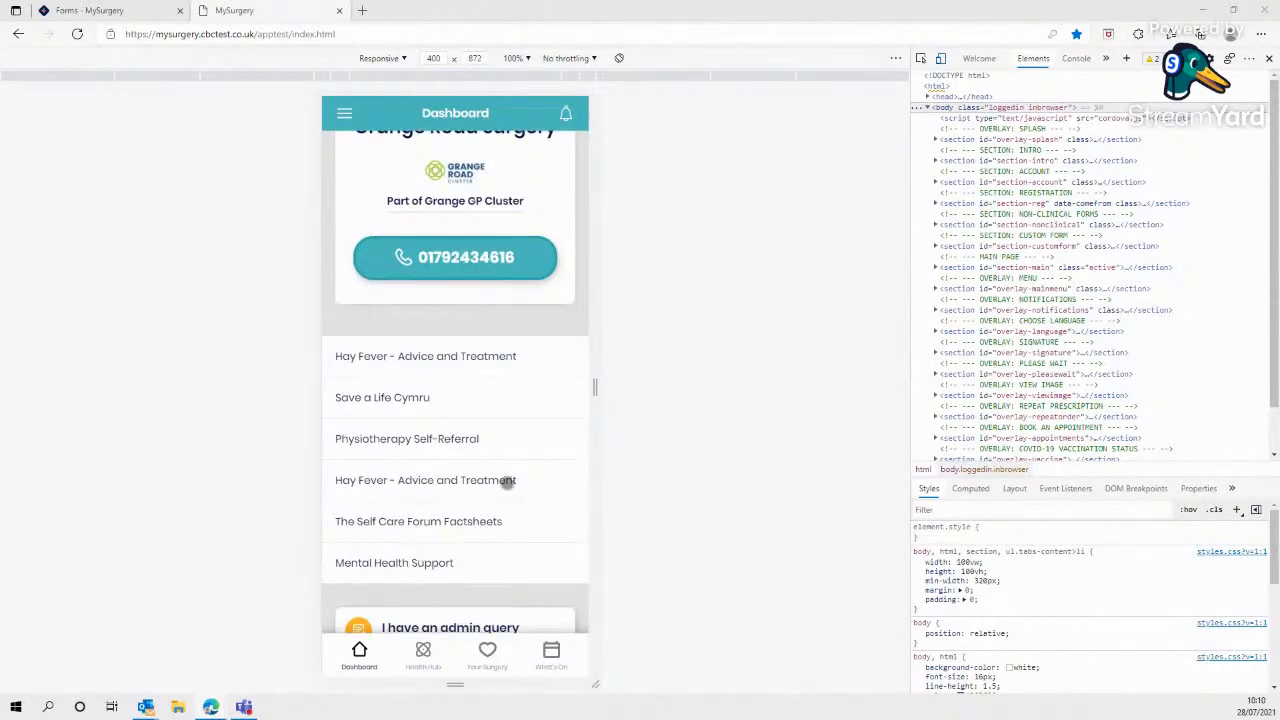
pyautogui.click(115, 14)
pyautogui.click(103, 151)
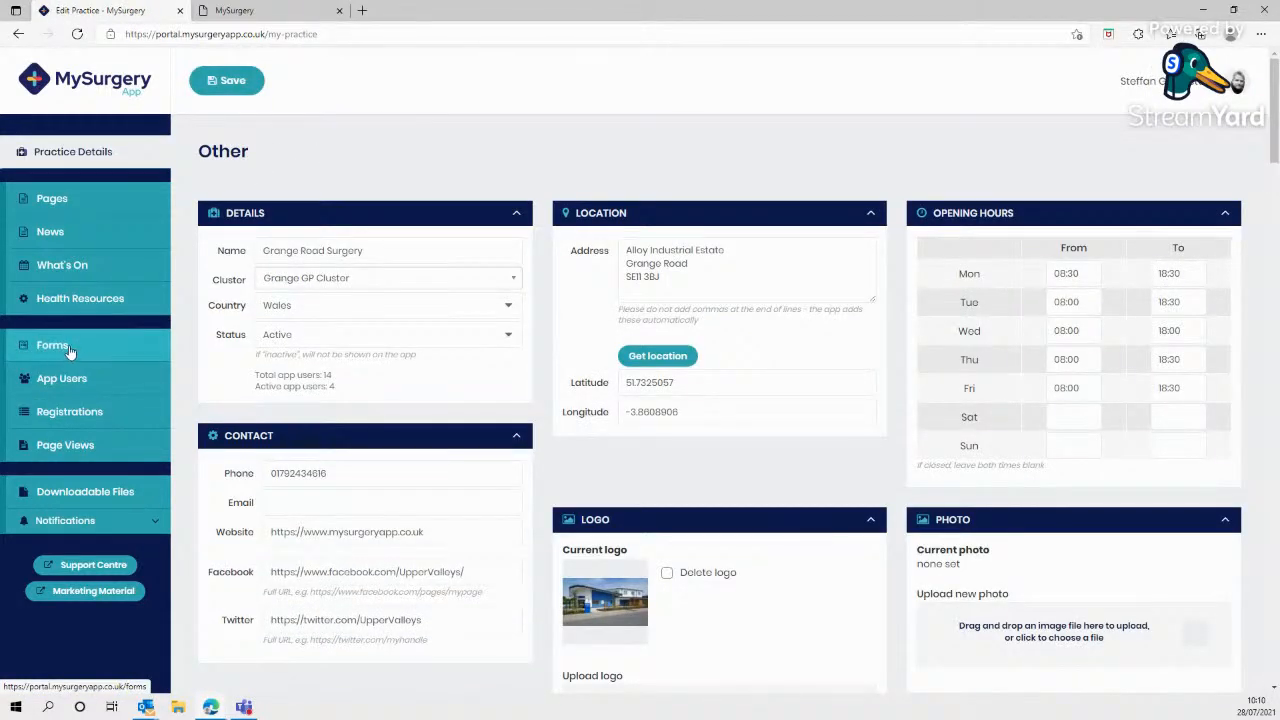
pyautogui.click(69, 349)
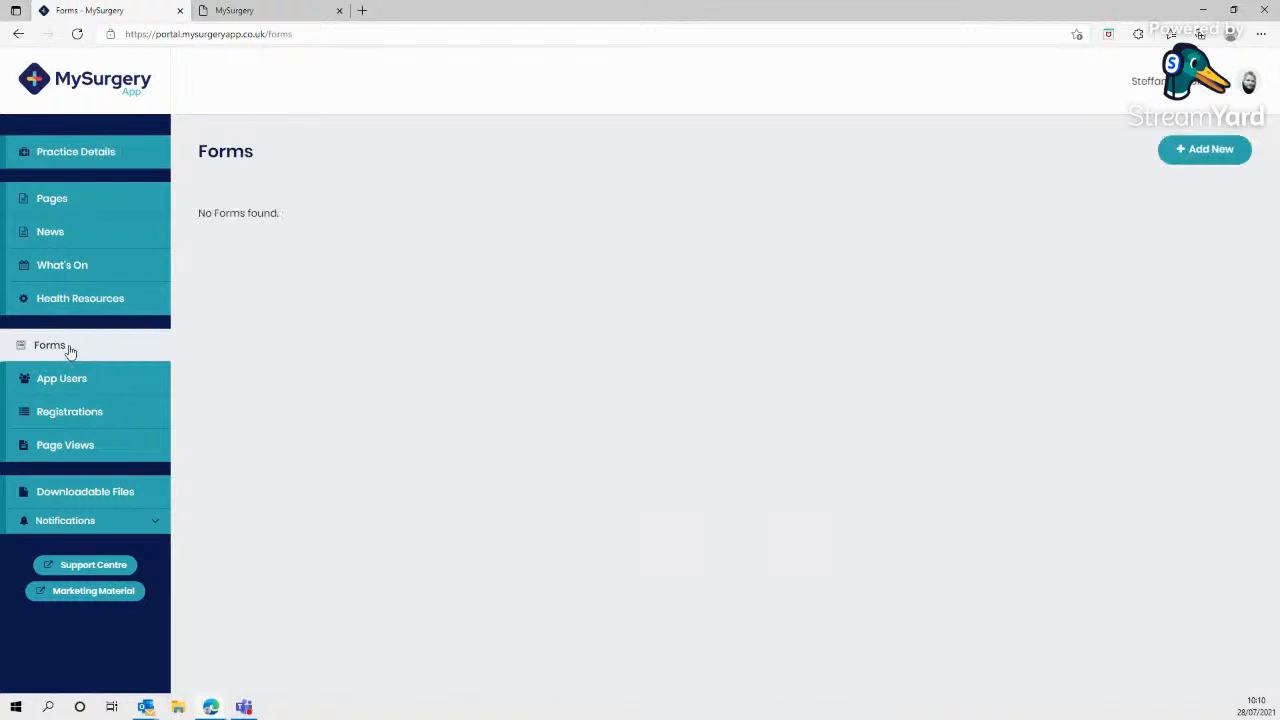
pyautogui.click(1192, 156)
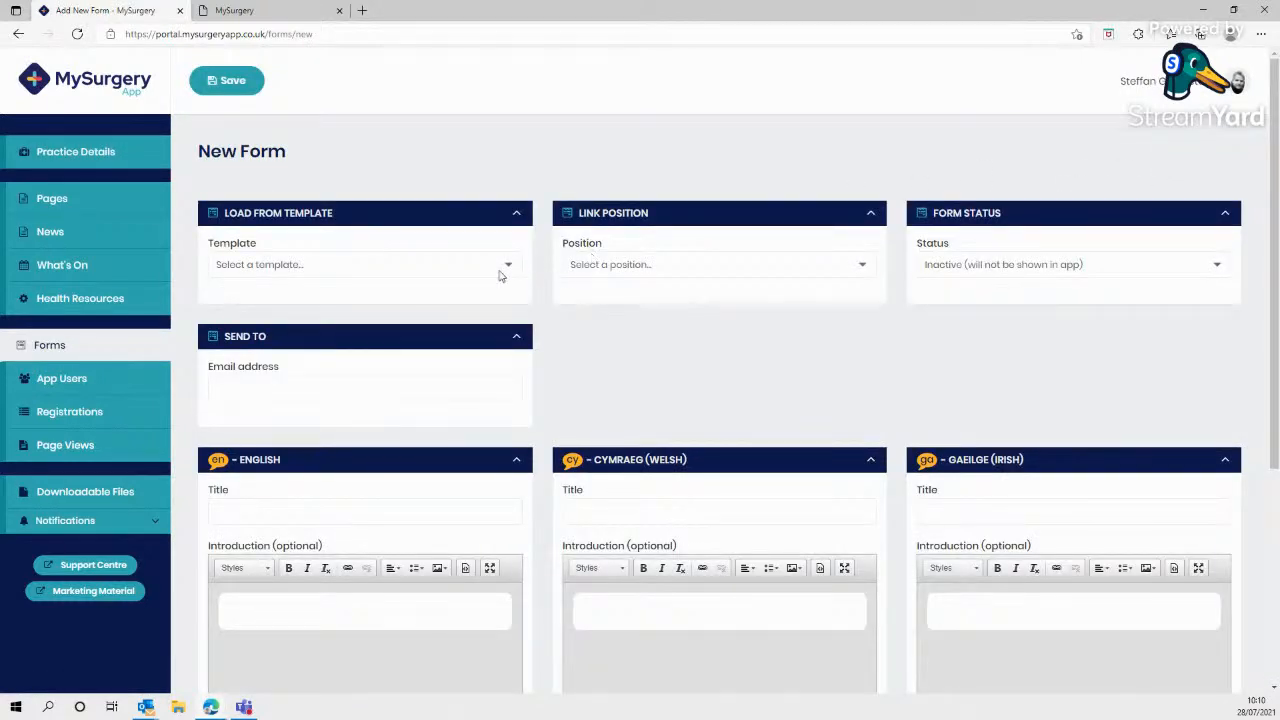
# Step: Load the Joint Injection (Cortisone) Request Form template into the new form, accepting the overwrite
pyautogui.click(506, 270)
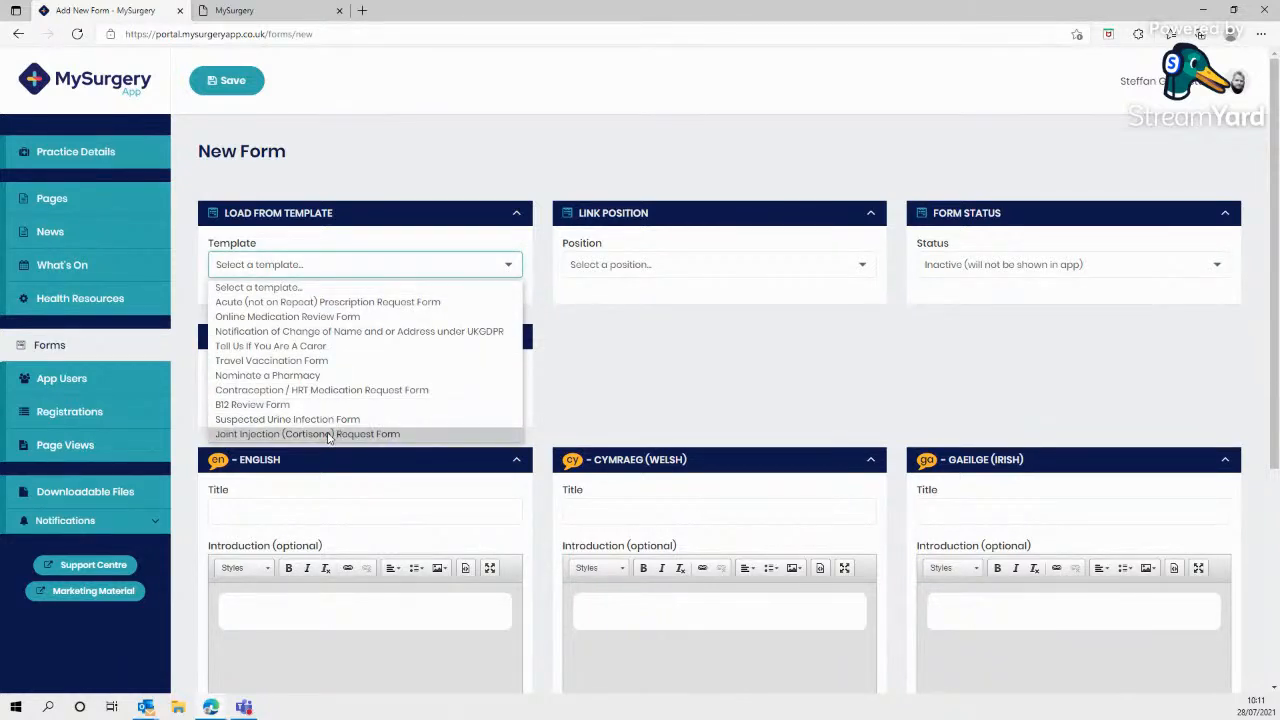
pyautogui.click(383, 437)
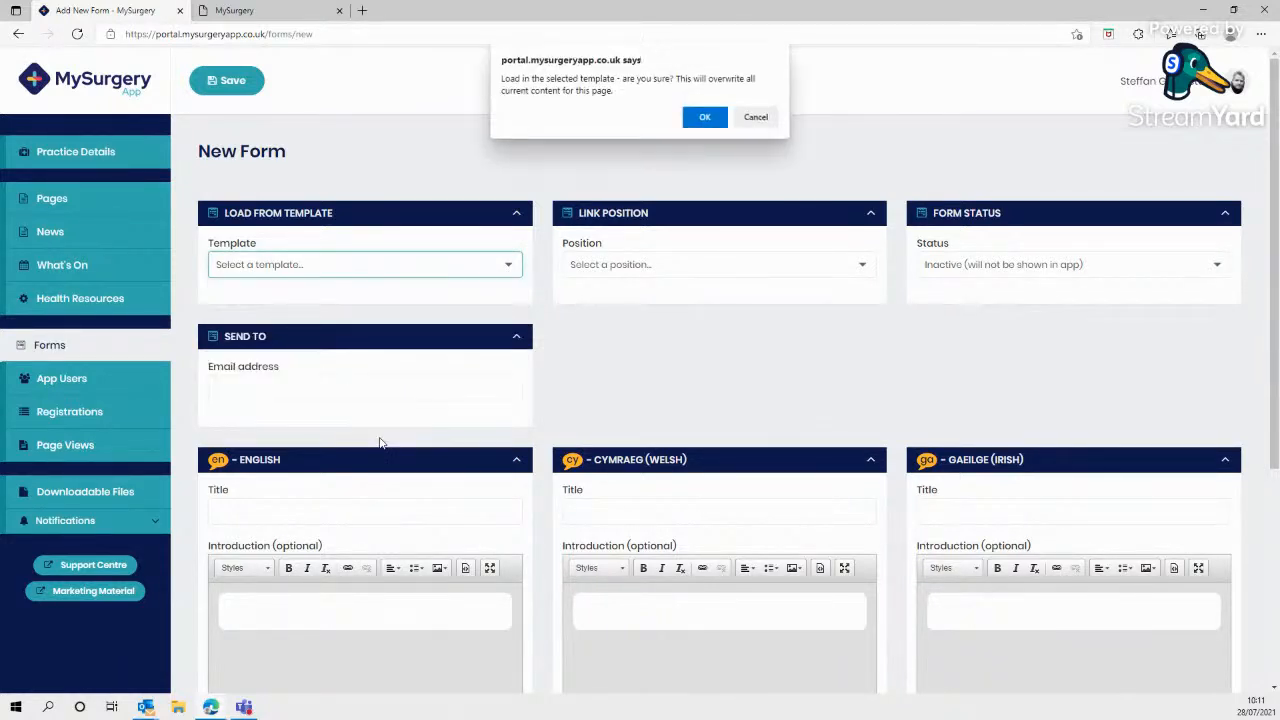
pyautogui.click(705, 119)
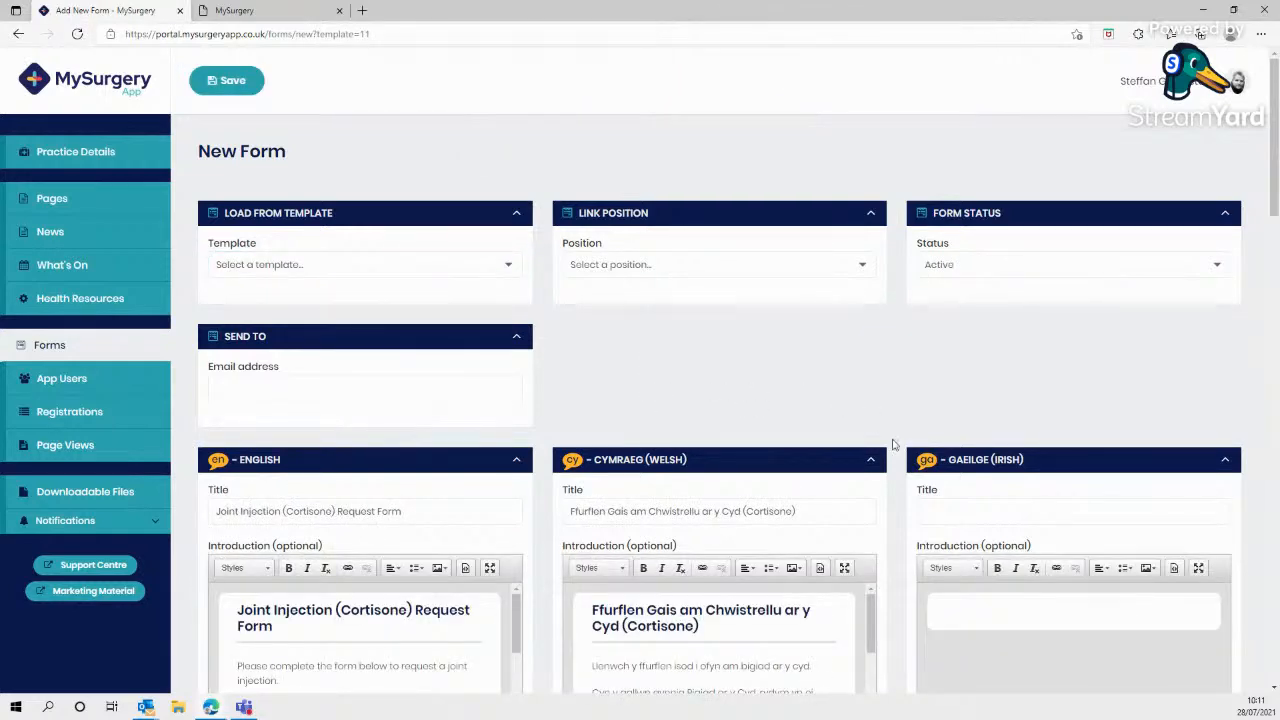
# Step: Examine the template's introductions, success messages and list of form fields with their types, labels and options
pyautogui.scroll(-4, 895, 450)
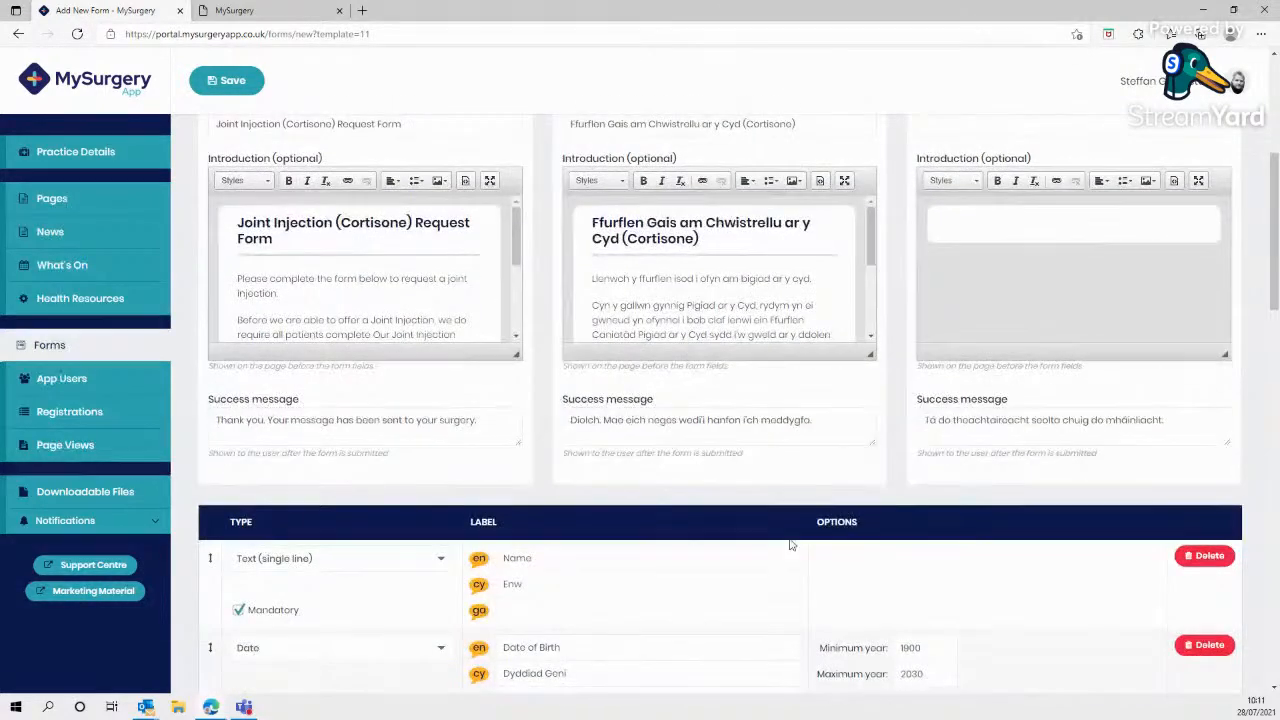
pyautogui.scroll(-2, 915, 520)
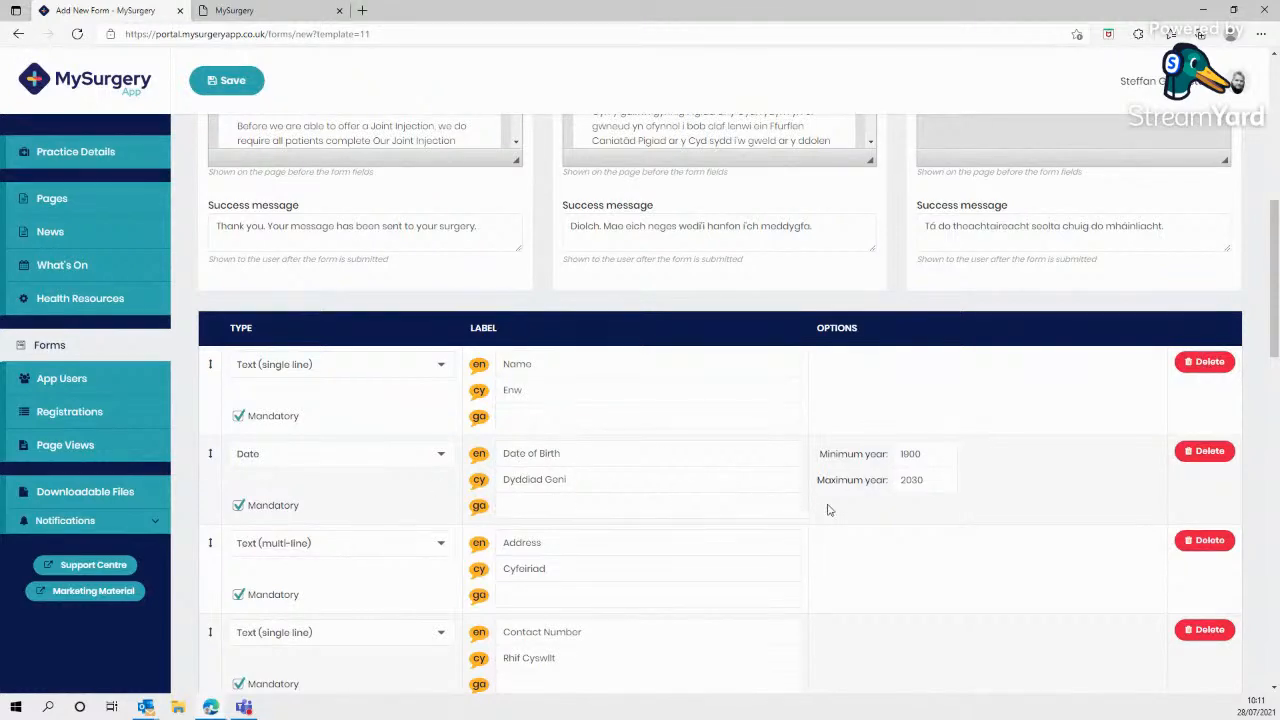
pyautogui.scroll(-3, 827, 510)
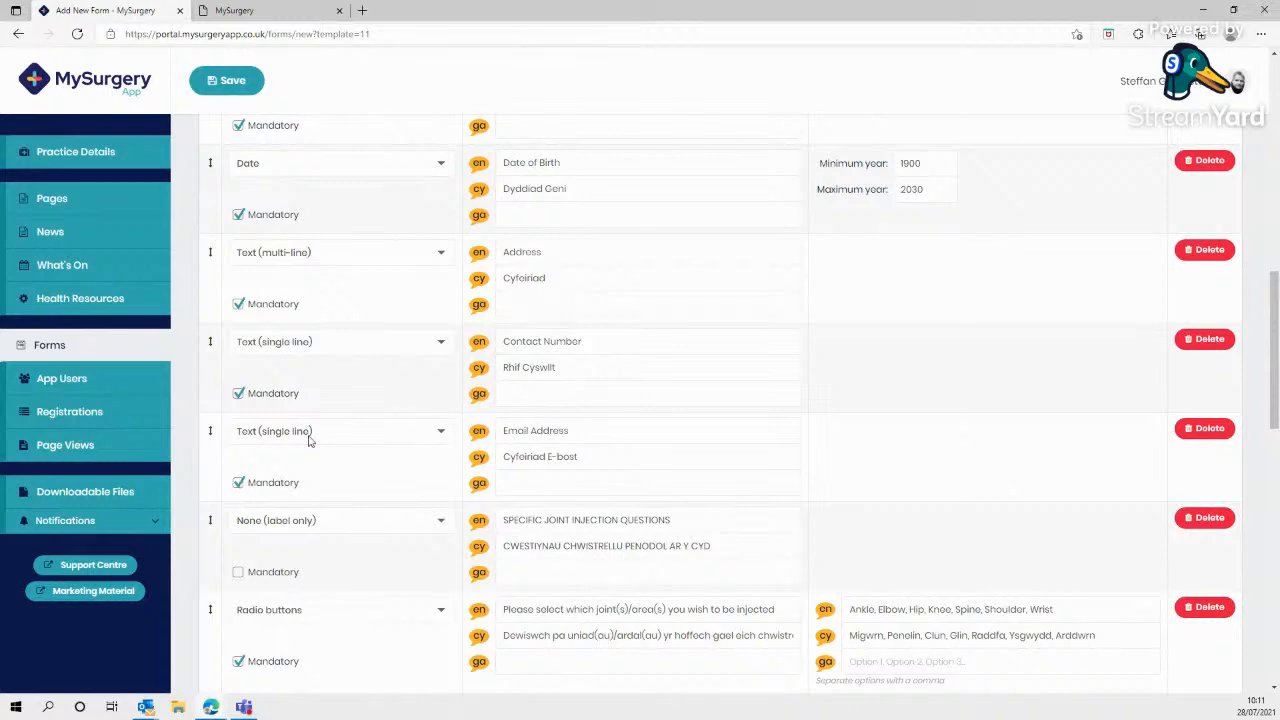
pyautogui.scroll(2, 340, 417)
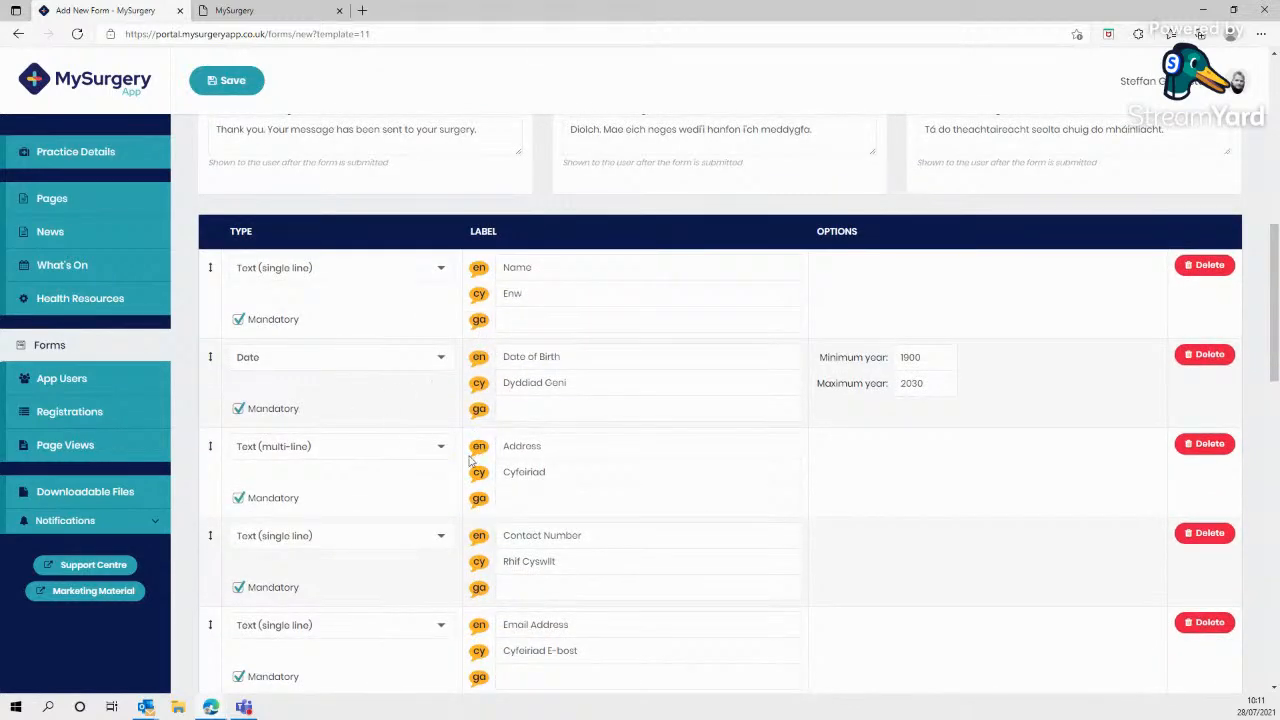
pyautogui.scroll(-1, 553, 536)
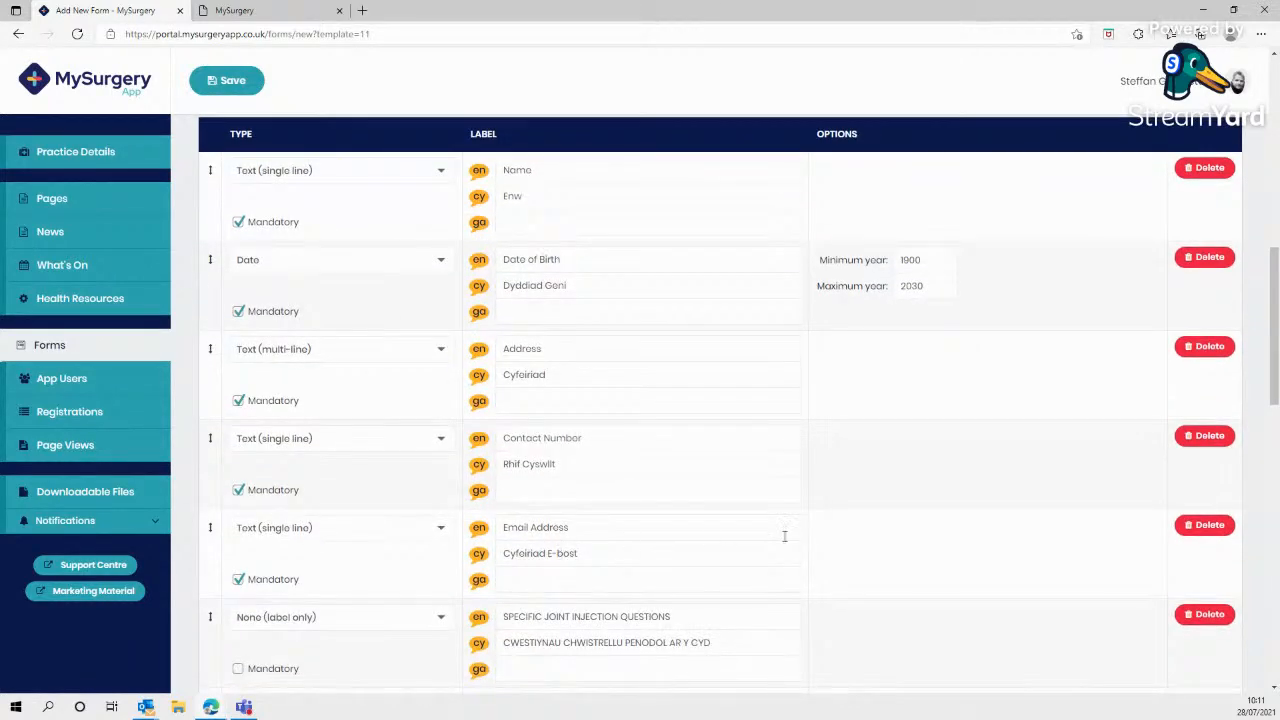
pyautogui.scroll(-6, 716, 540)
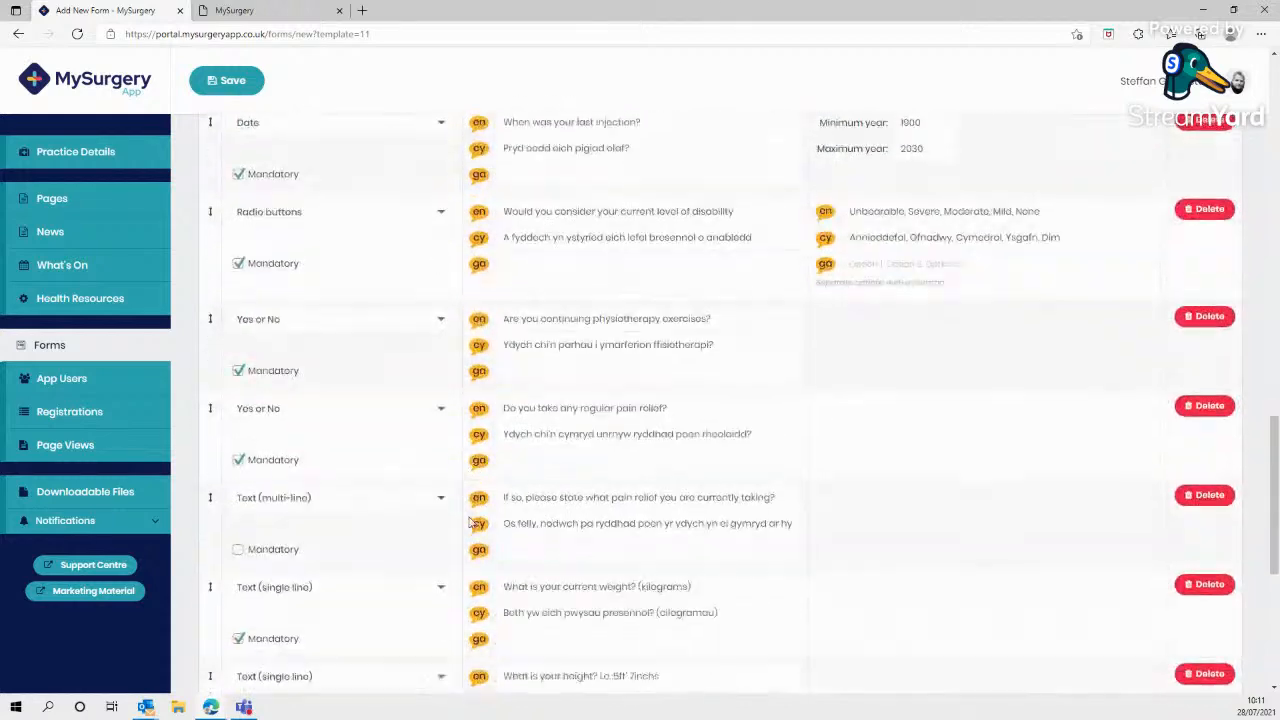
pyautogui.scroll(-1, 465, 515)
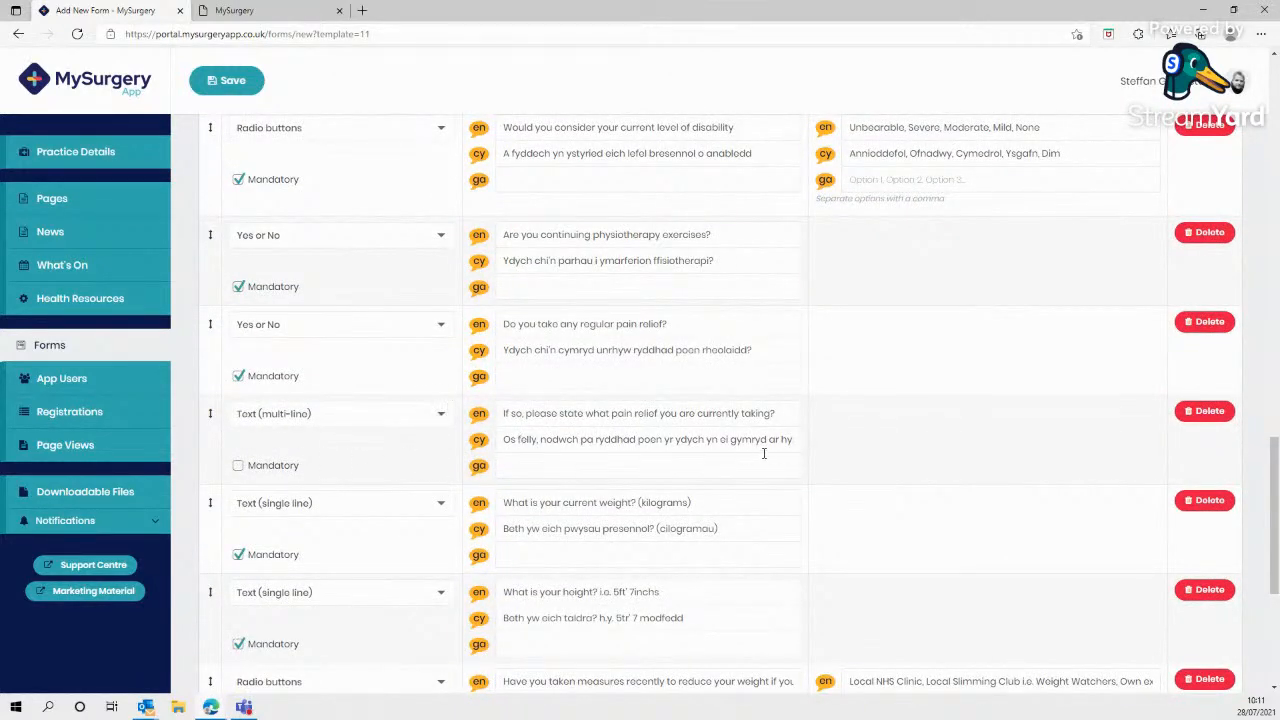
pyautogui.scroll(20, 818, 477)
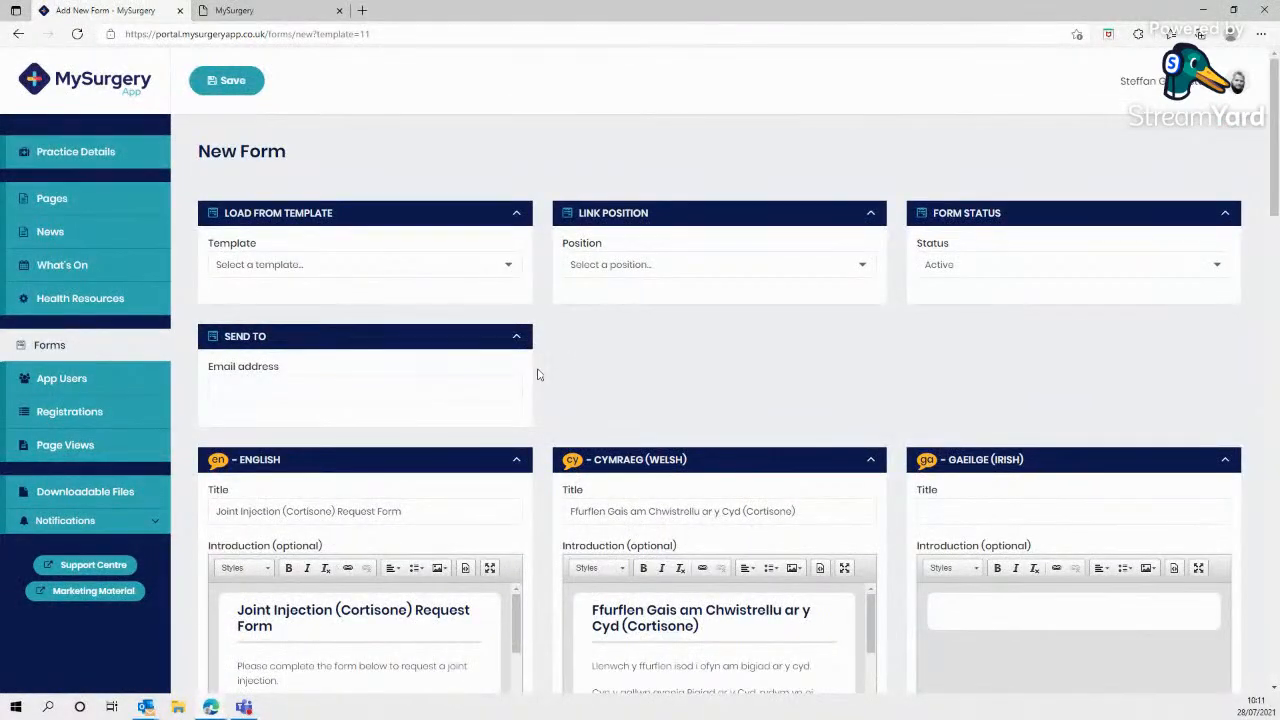
# Step: Set the form's link position to Dashboard (top), fill in the recipient's email address and save the form
pyautogui.click(628, 272)
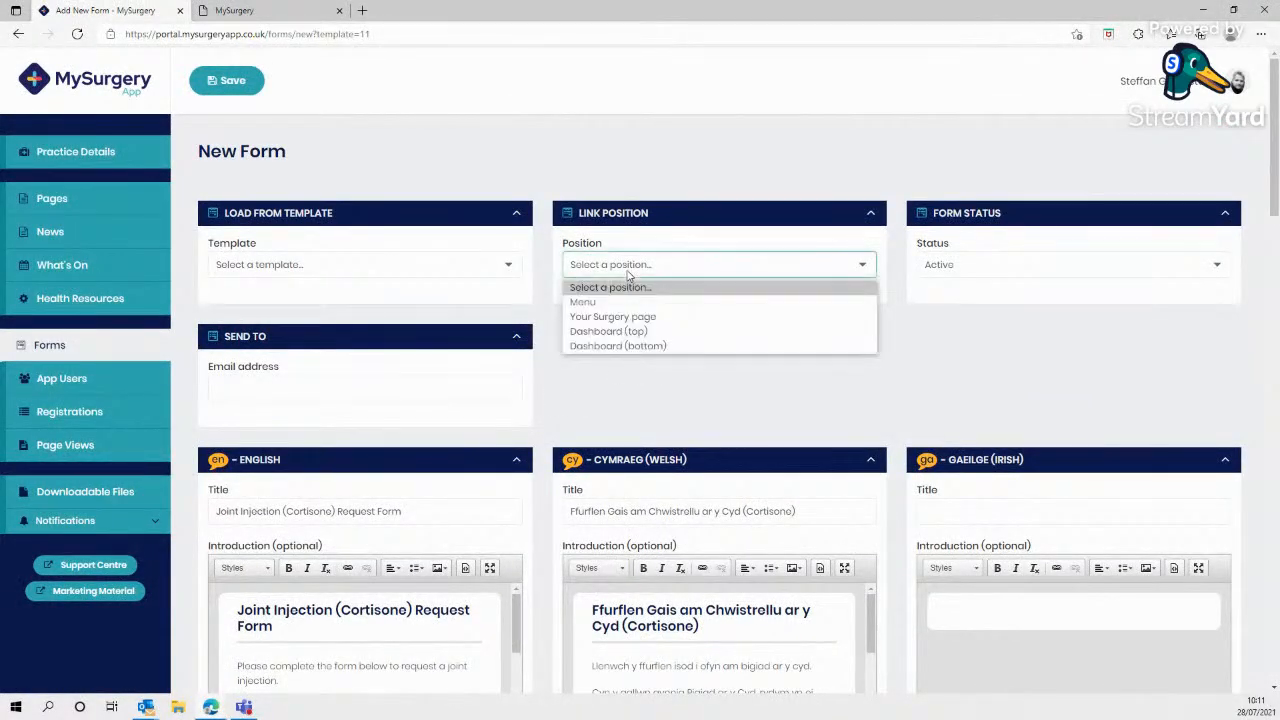
pyautogui.click(624, 338)
pyautogui.click(288, 397)
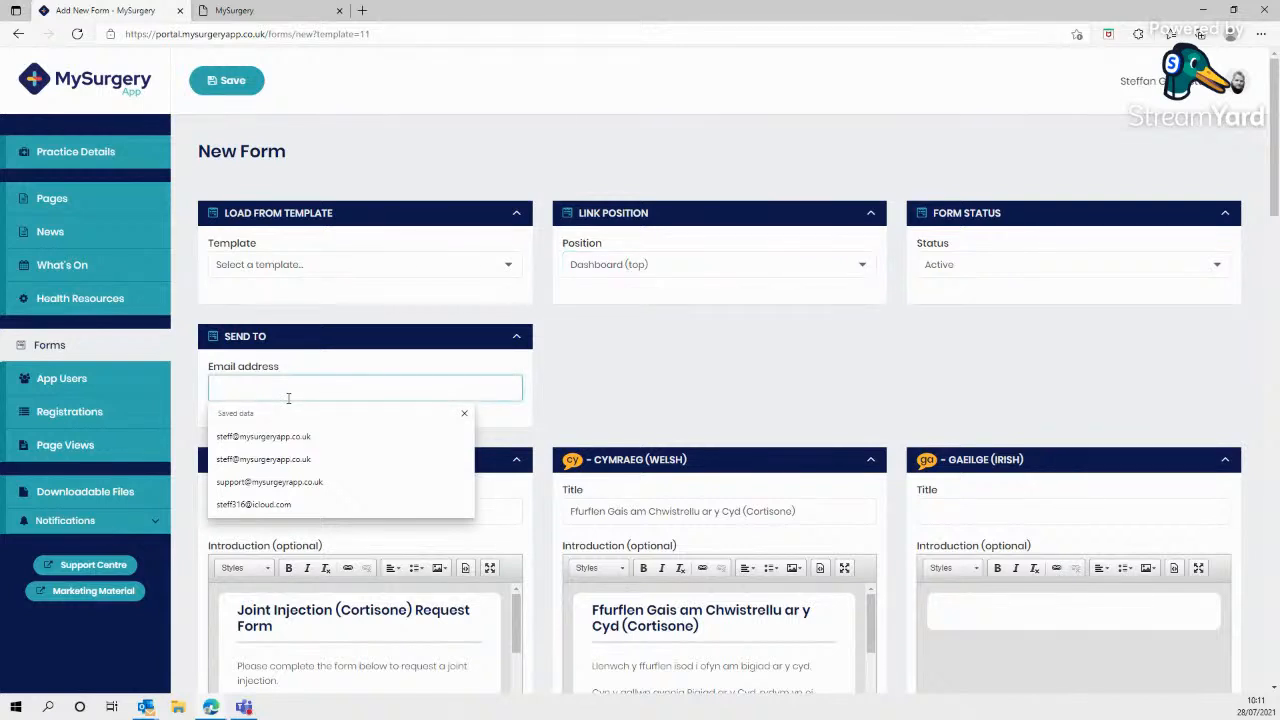
pyautogui.click(293, 437)
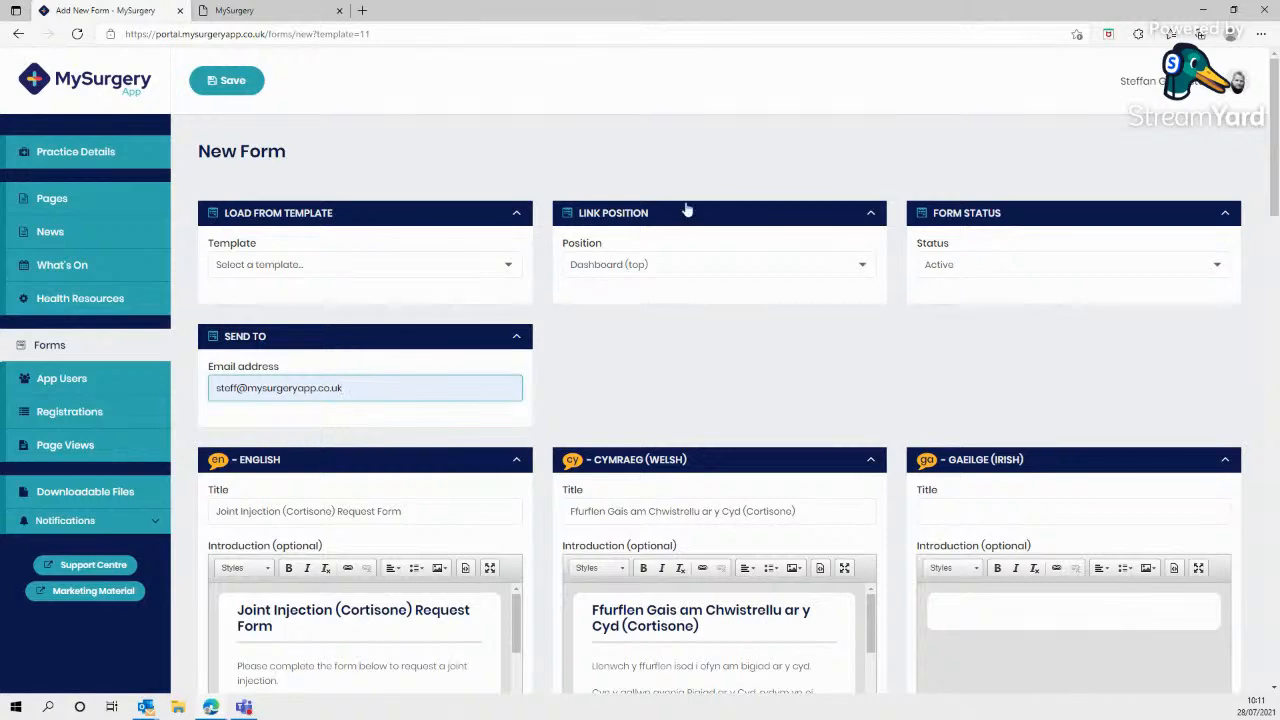
pyautogui.click(277, 15)
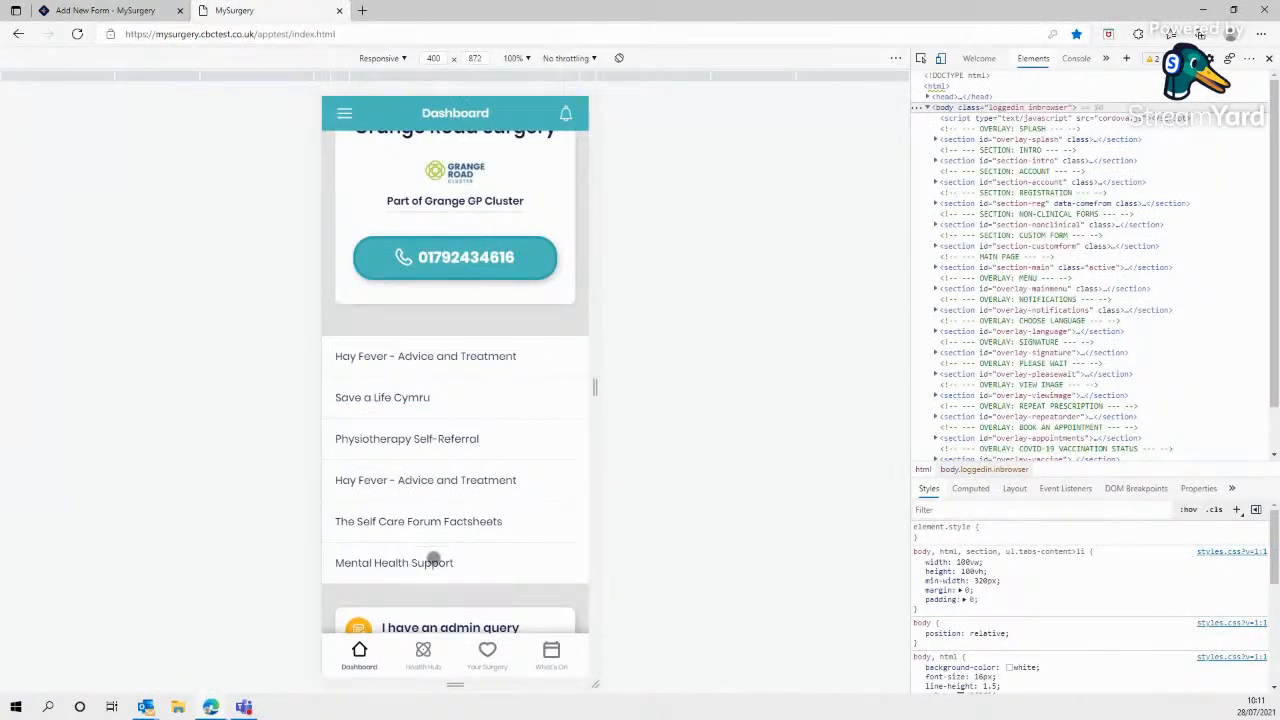
pyautogui.click(150, 10)
pyautogui.click(214, 83)
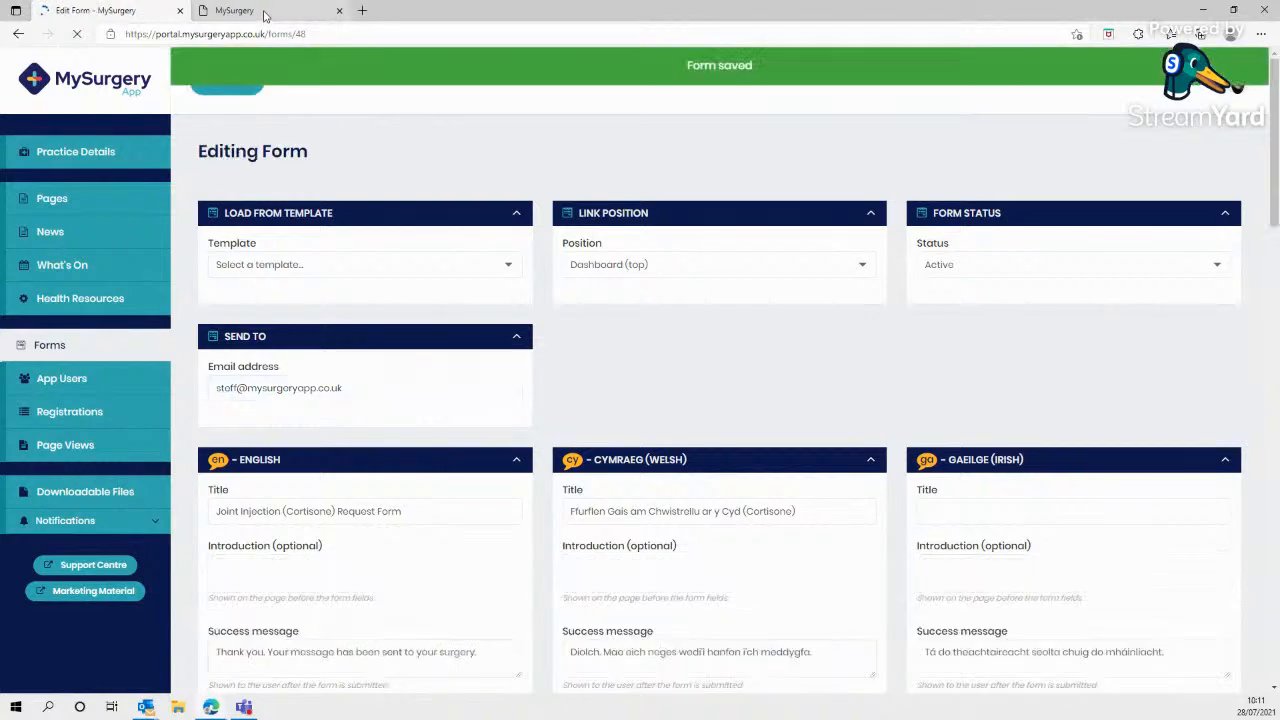
# Step: Open the Joint Injection (Cortisone) Request Form in the reloaded app preview and test its Consent Form link
pyautogui.click(266, 14)
pyautogui.click(77, 34)
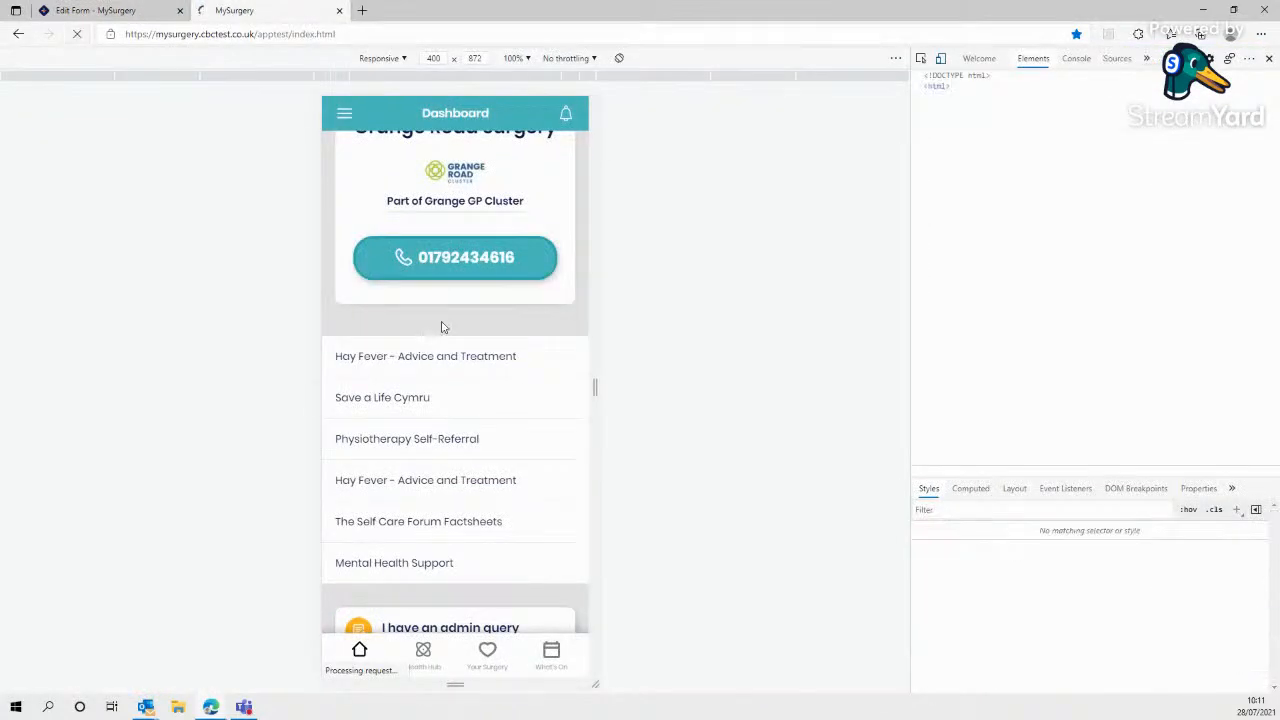
pyautogui.scroll(-2, 456, 357)
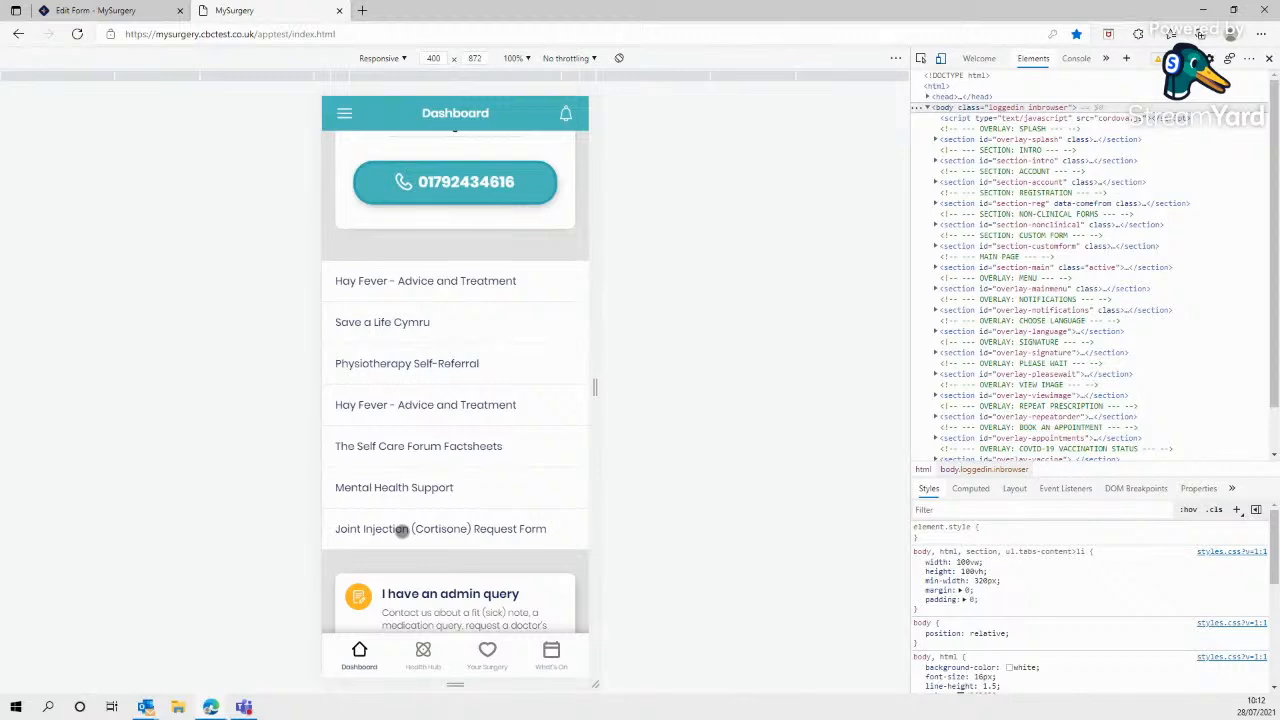
pyautogui.click(478, 528)
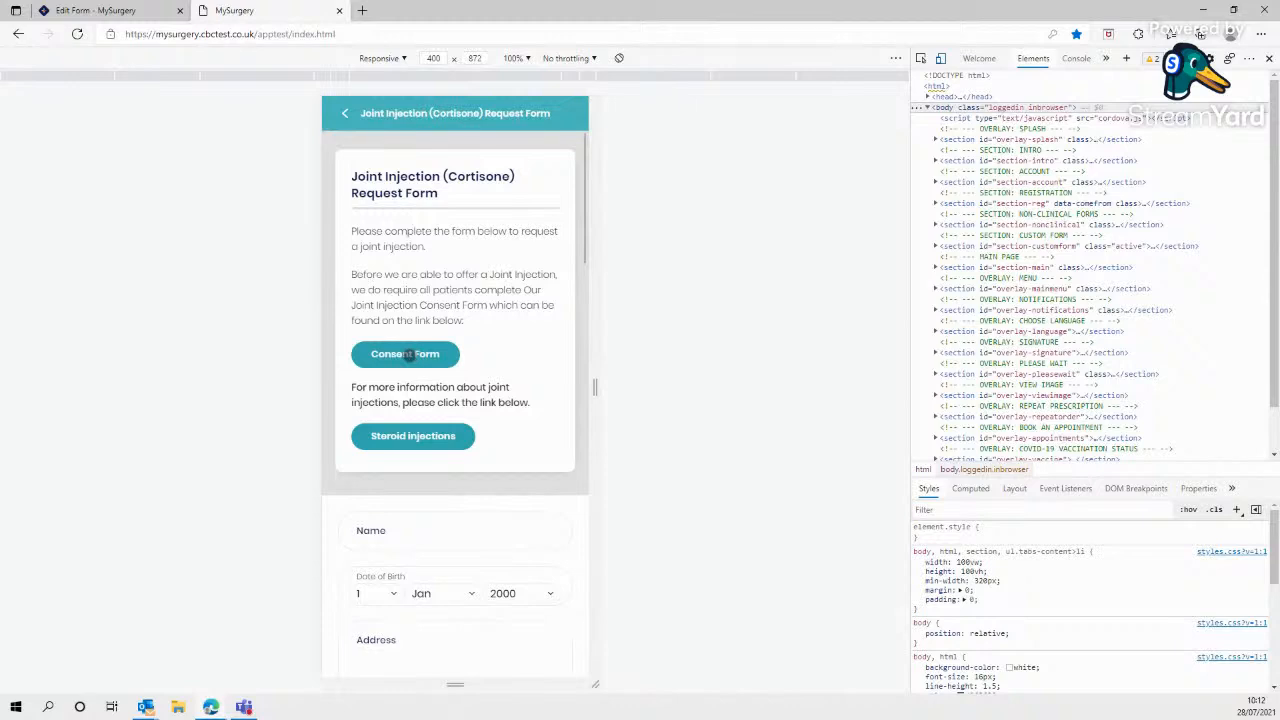
pyautogui.click(407, 354)
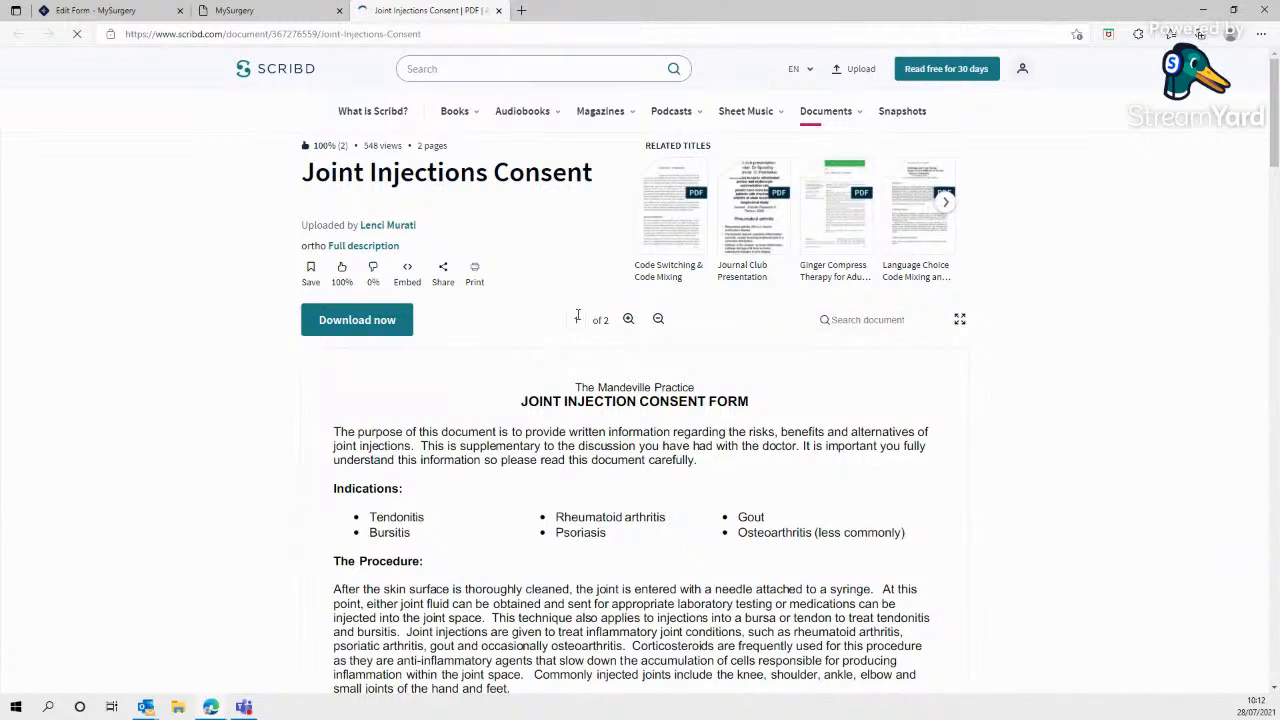
pyautogui.click(498, 10)
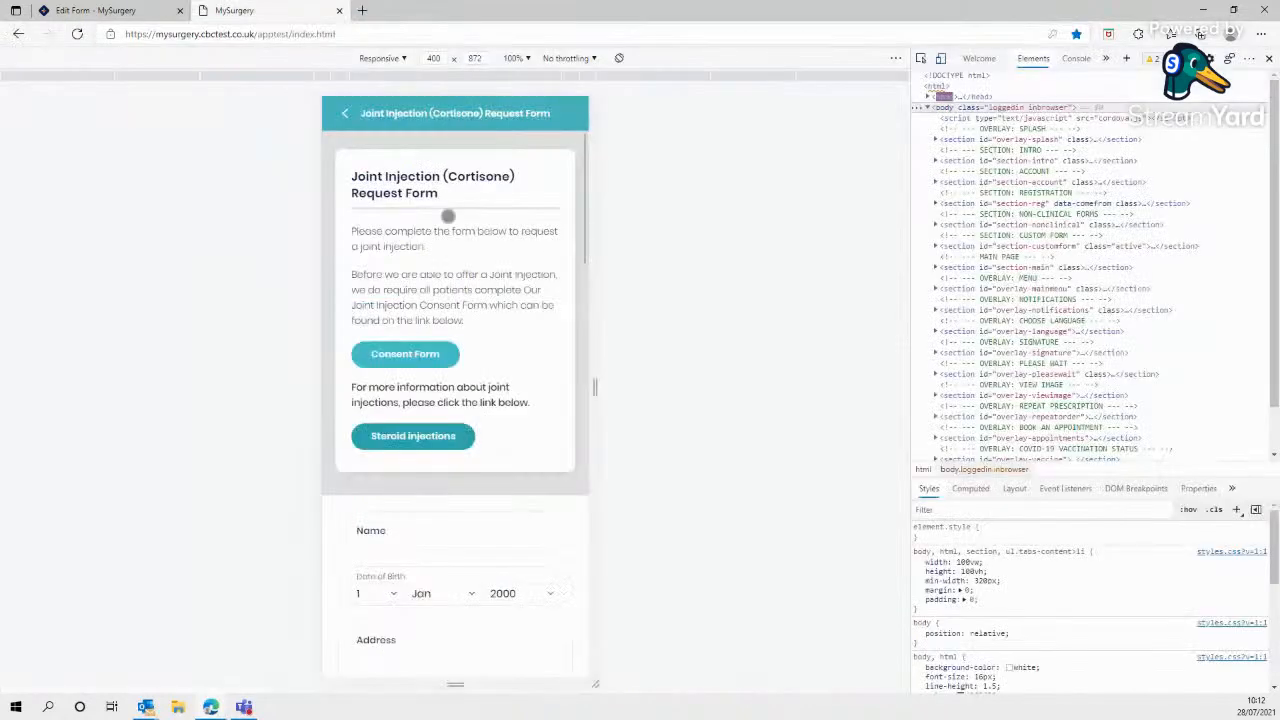
# Step: Inspect the link settings of the Consent Form button in the form's English introduction in the portal, without changing them
pyautogui.click(128, 14)
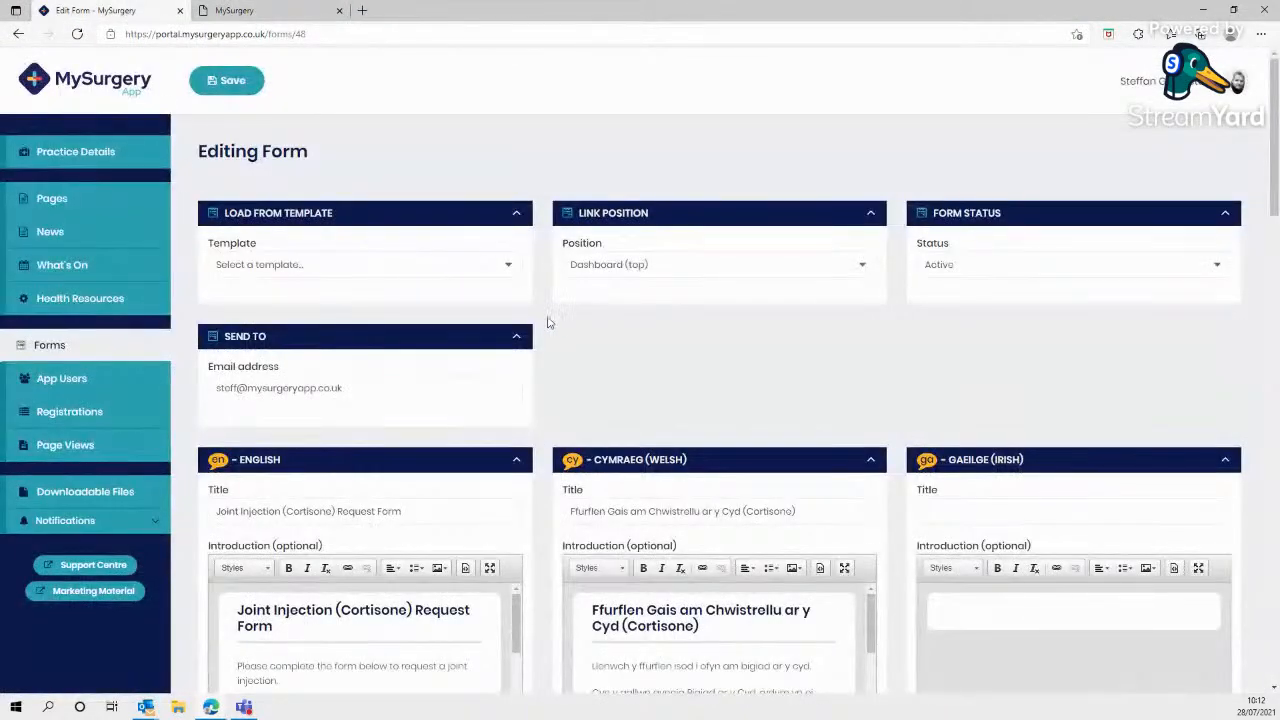
pyautogui.scroll(-2, 551, 420)
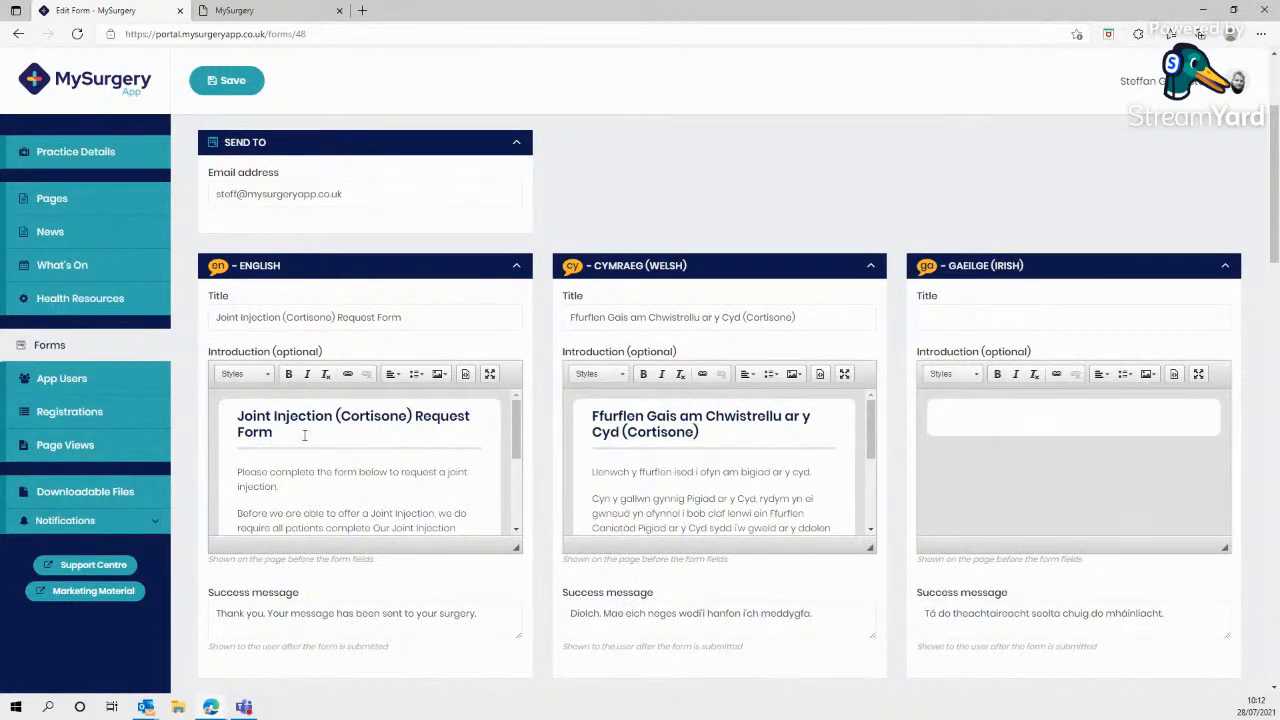
pyautogui.click(288, 14)
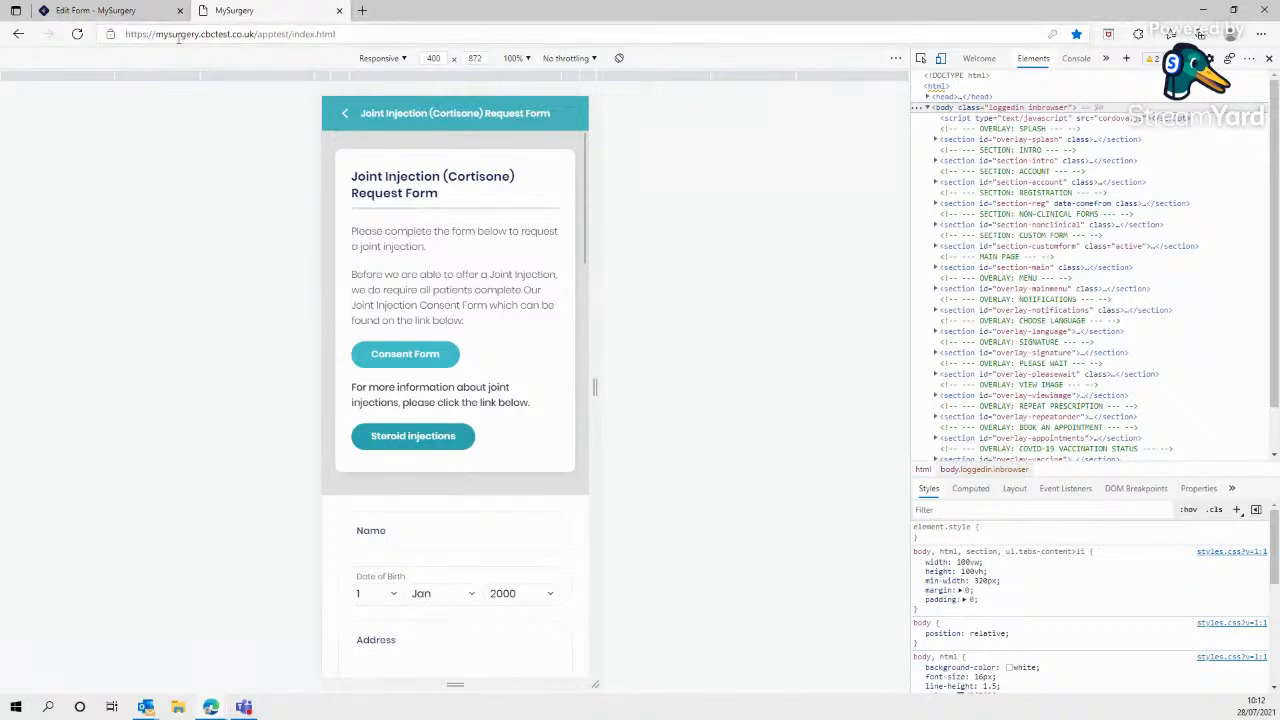
pyautogui.click(144, 16)
pyautogui.scroll(-3, 419, 478)
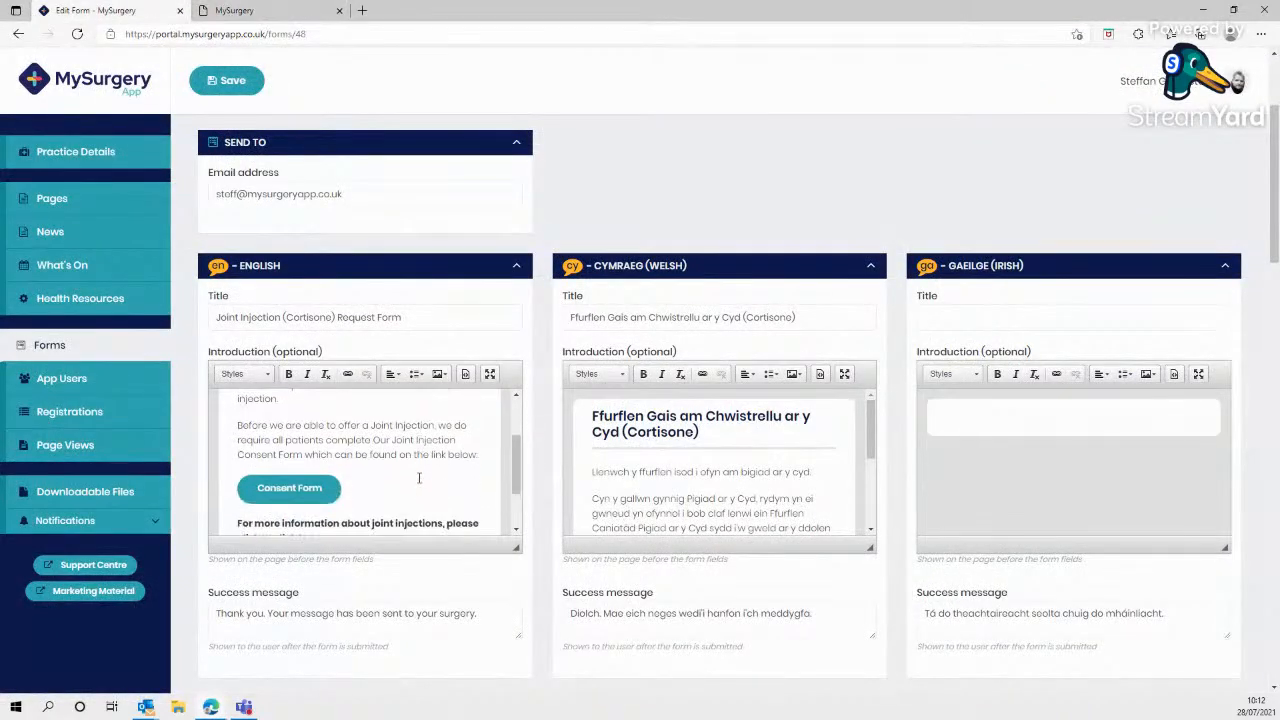
pyautogui.click(289, 493)
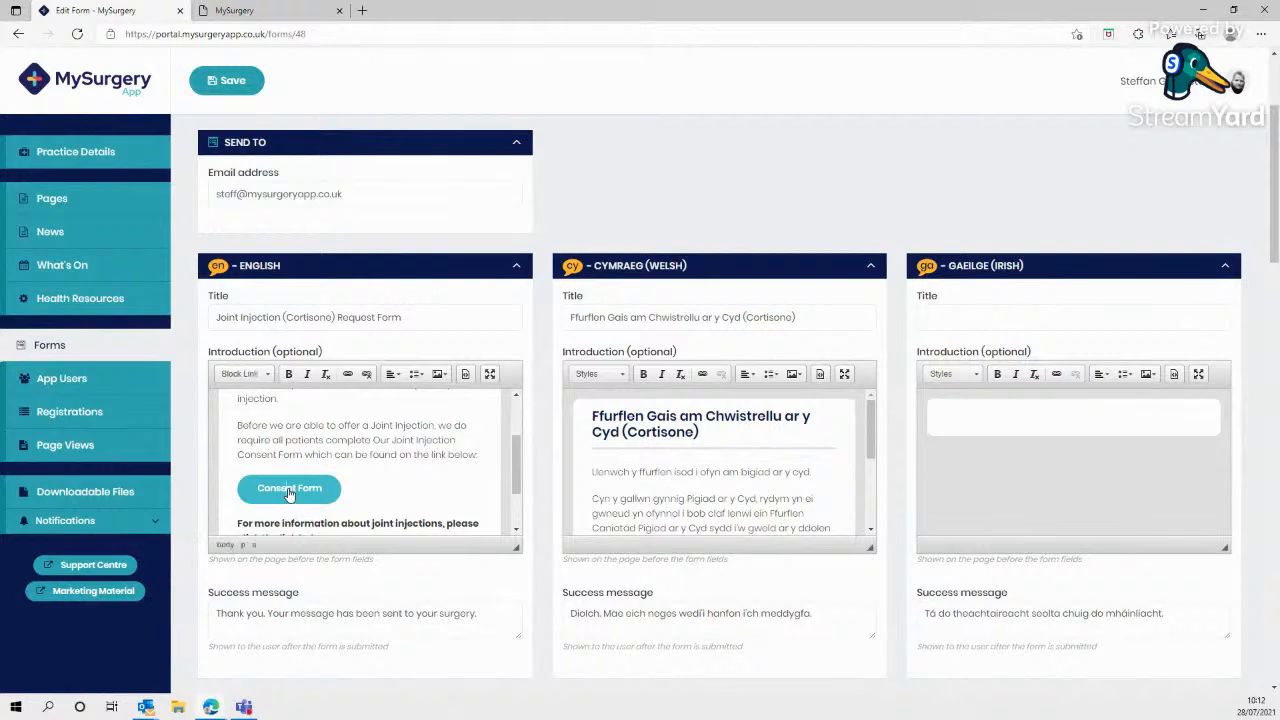
pyautogui.click(348, 374)
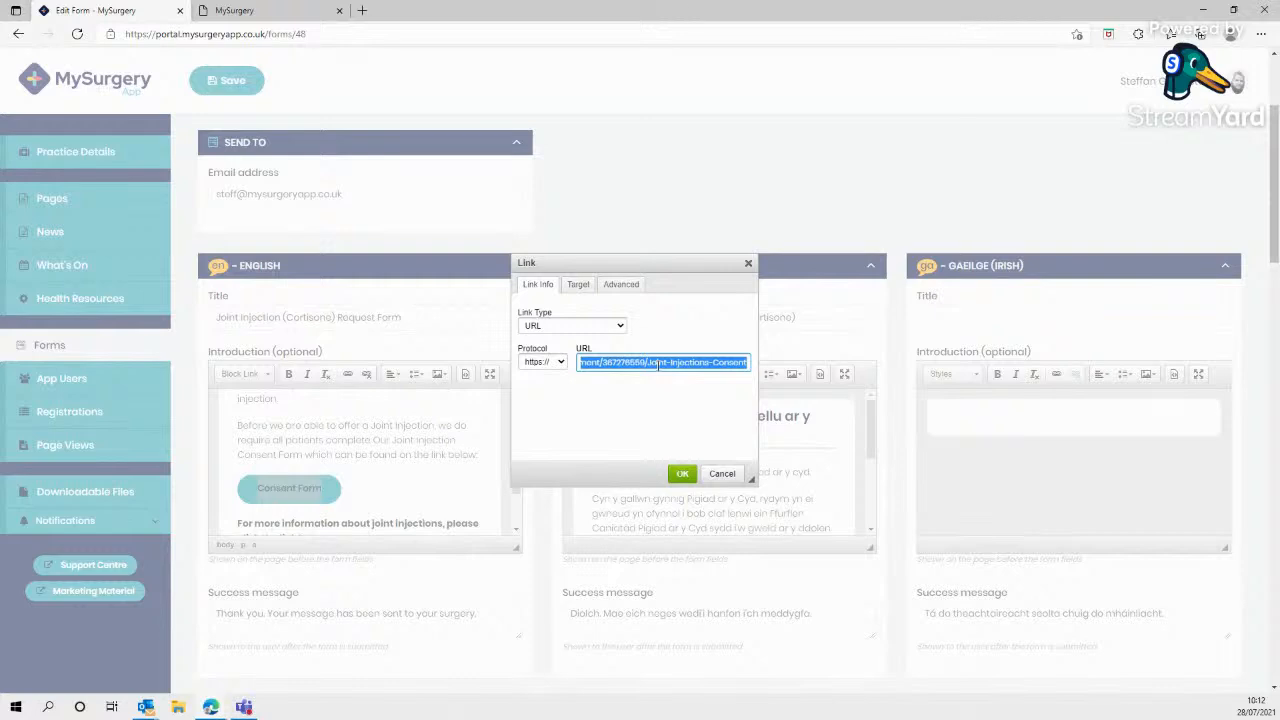
pyautogui.click(728, 474)
# Step: Review the consent and steroid injection links in the English and Welsh introductions, and return to the app preview
pyautogui.moveTo(360, 492); pyautogui.dragTo(234, 427)
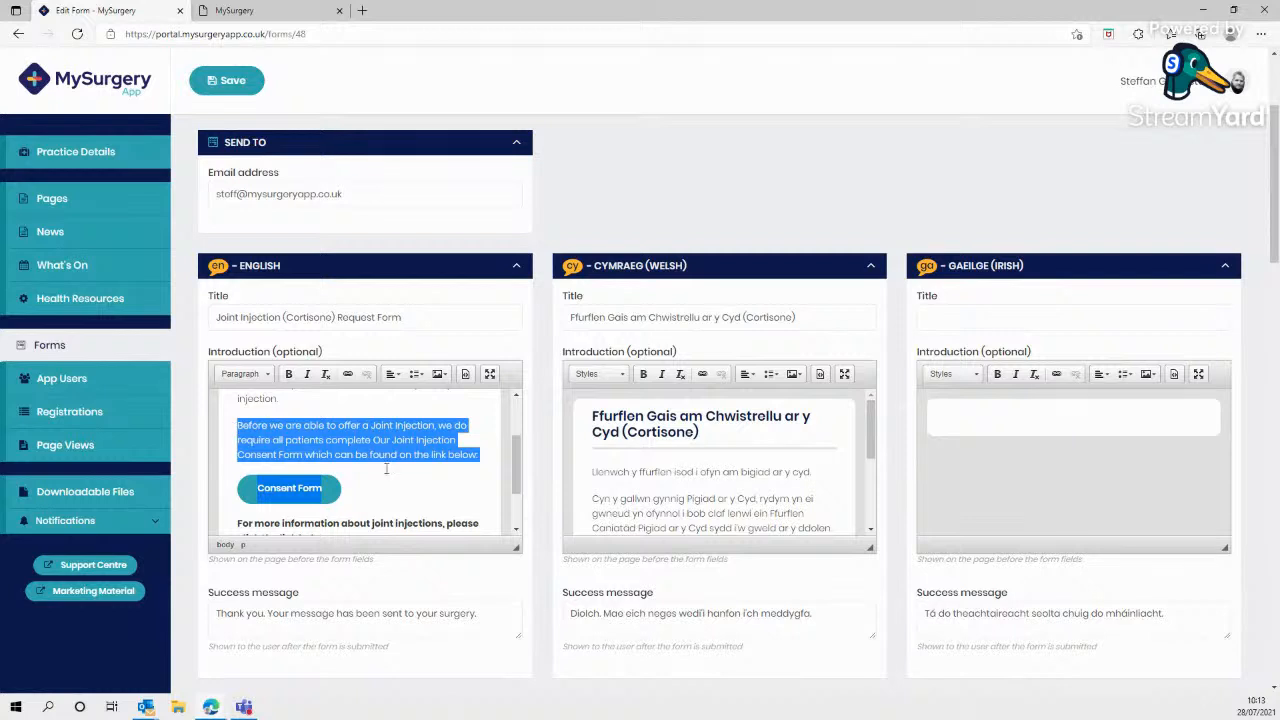
pyautogui.scroll(-1, 398, 473)
pyautogui.scroll(-1, 386, 510)
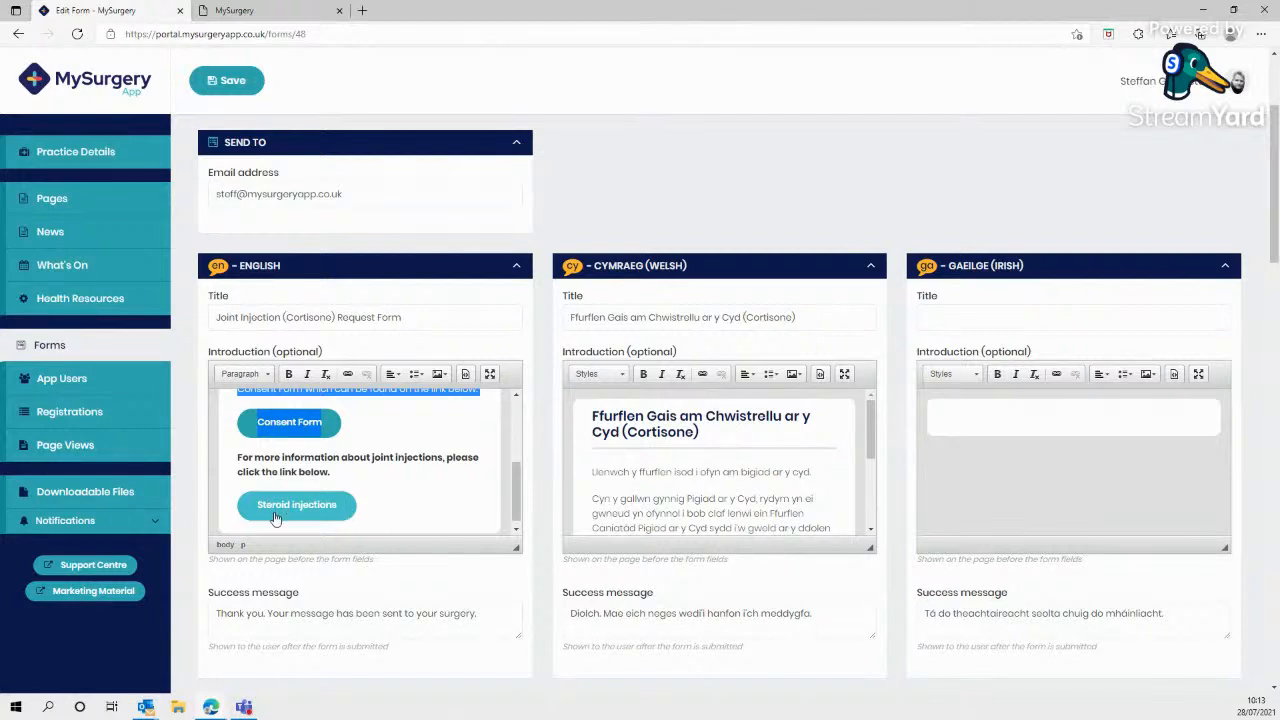
pyautogui.scroll(-5, 678, 471)
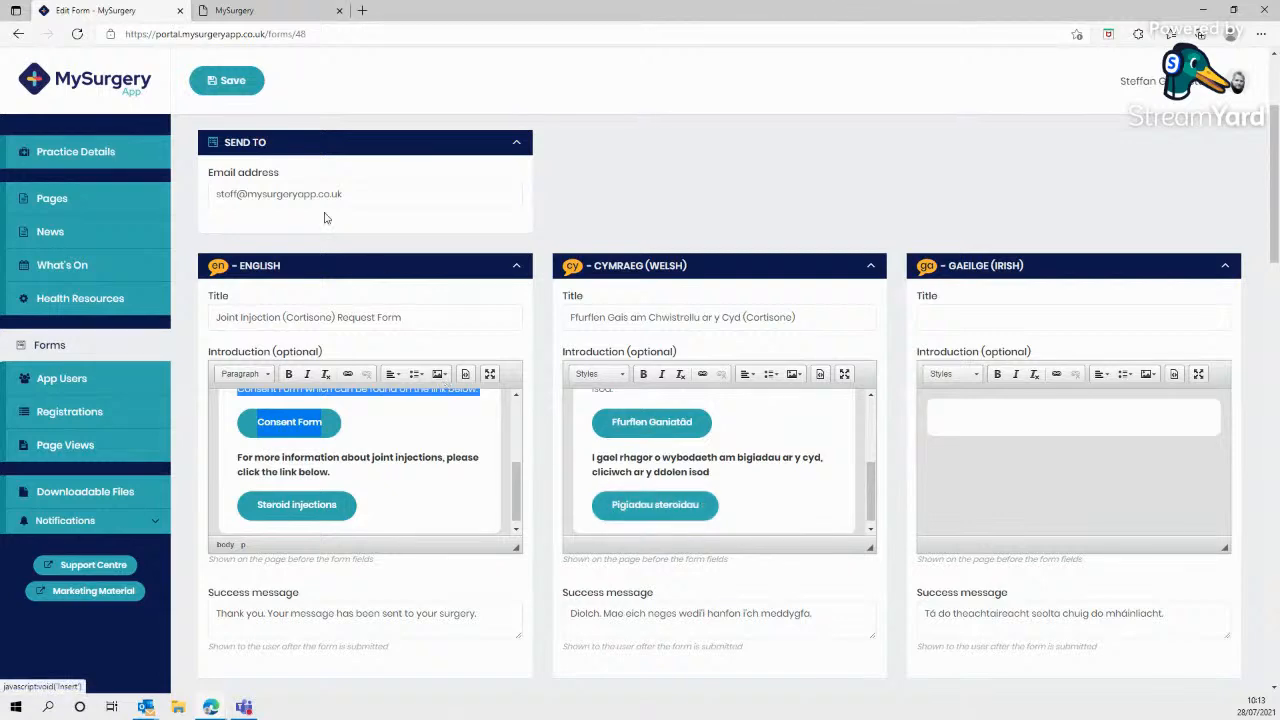
pyautogui.click(262, 10)
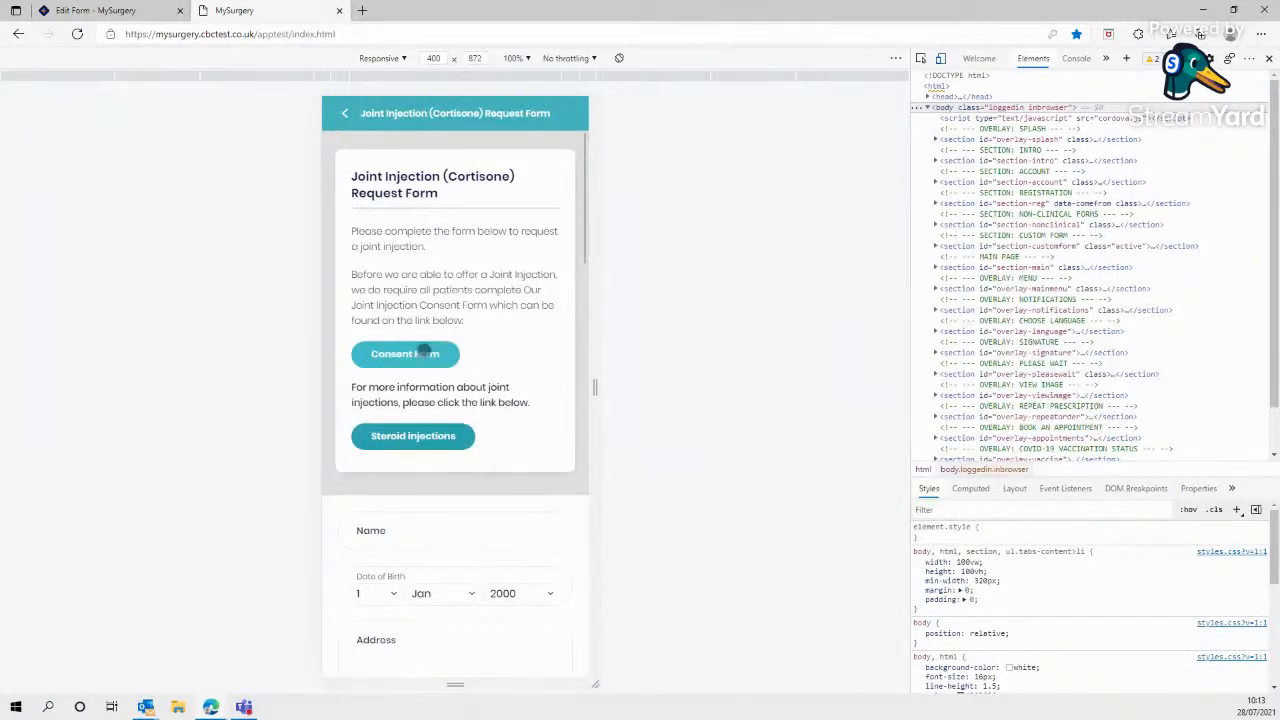
# Step: Test the Consent Form link again in the app preview, and review the form down to its consent file upload question
pyautogui.click(422, 352)
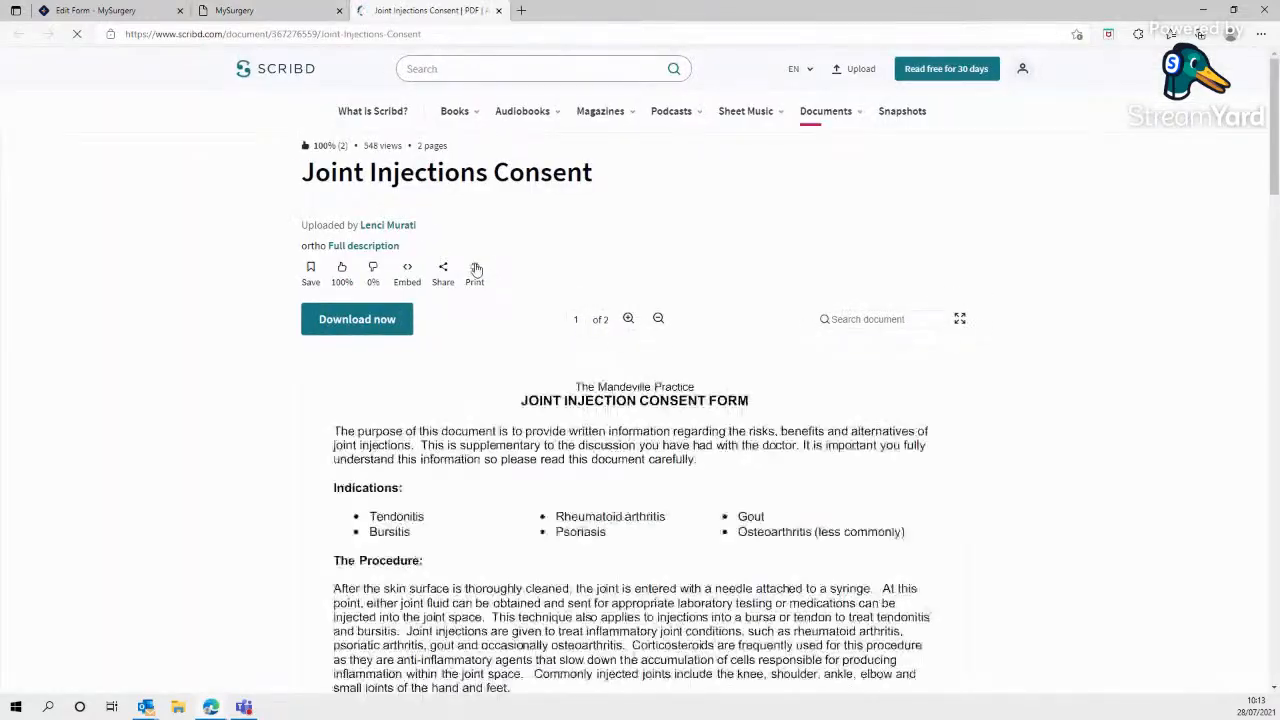
pyautogui.click(498, 10)
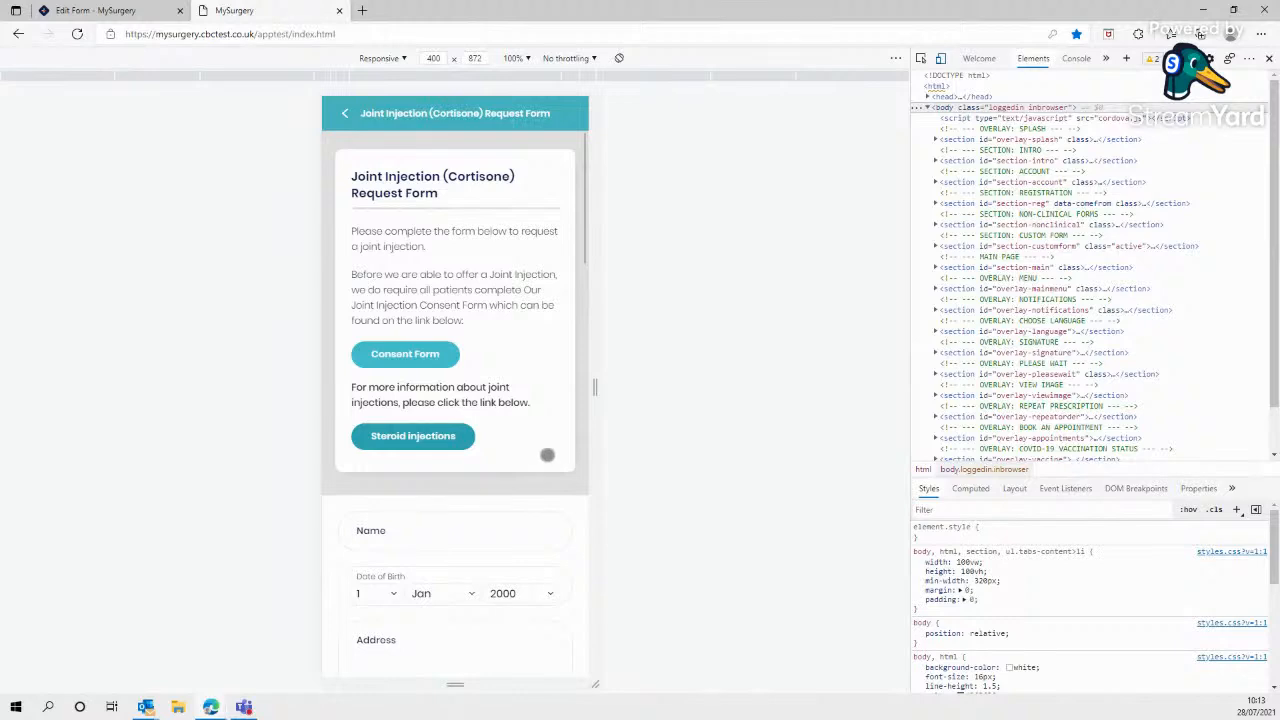
pyautogui.scroll(-3, 547, 455)
pyautogui.scroll(-12, 547, 455)
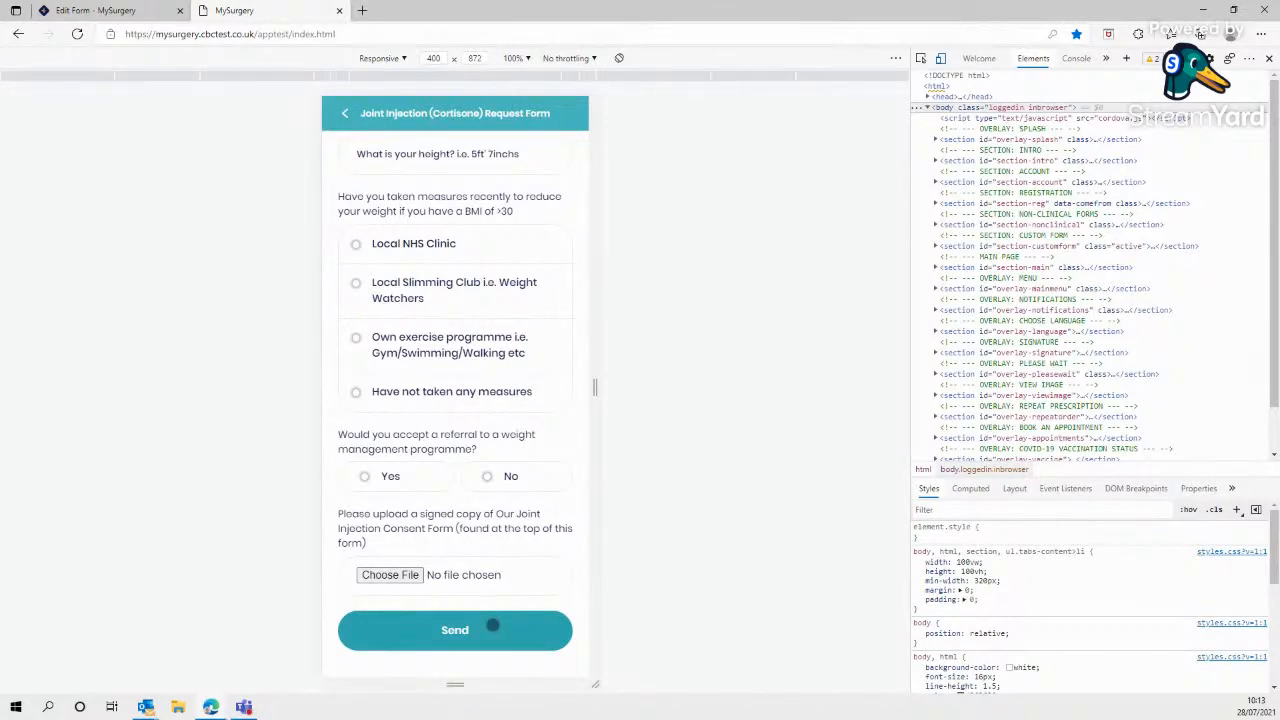
pyautogui.scroll(12, 506, 491)
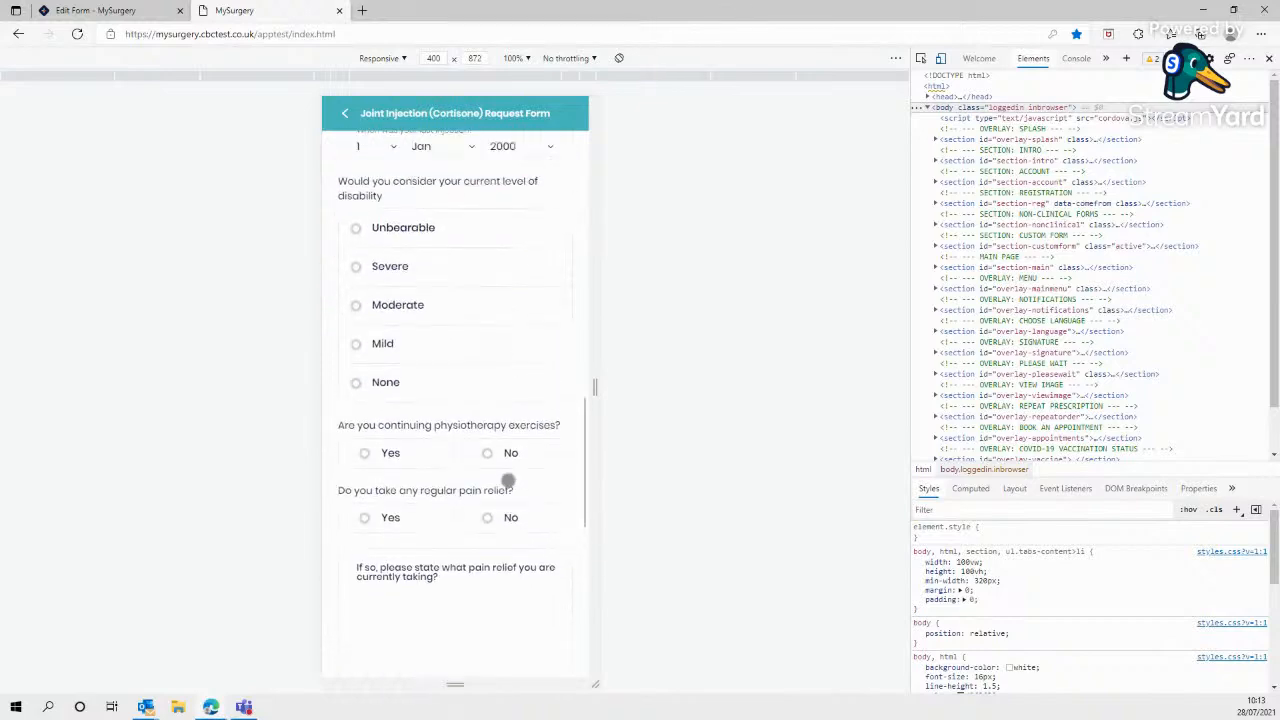
pyautogui.scroll(10, 508, 481)
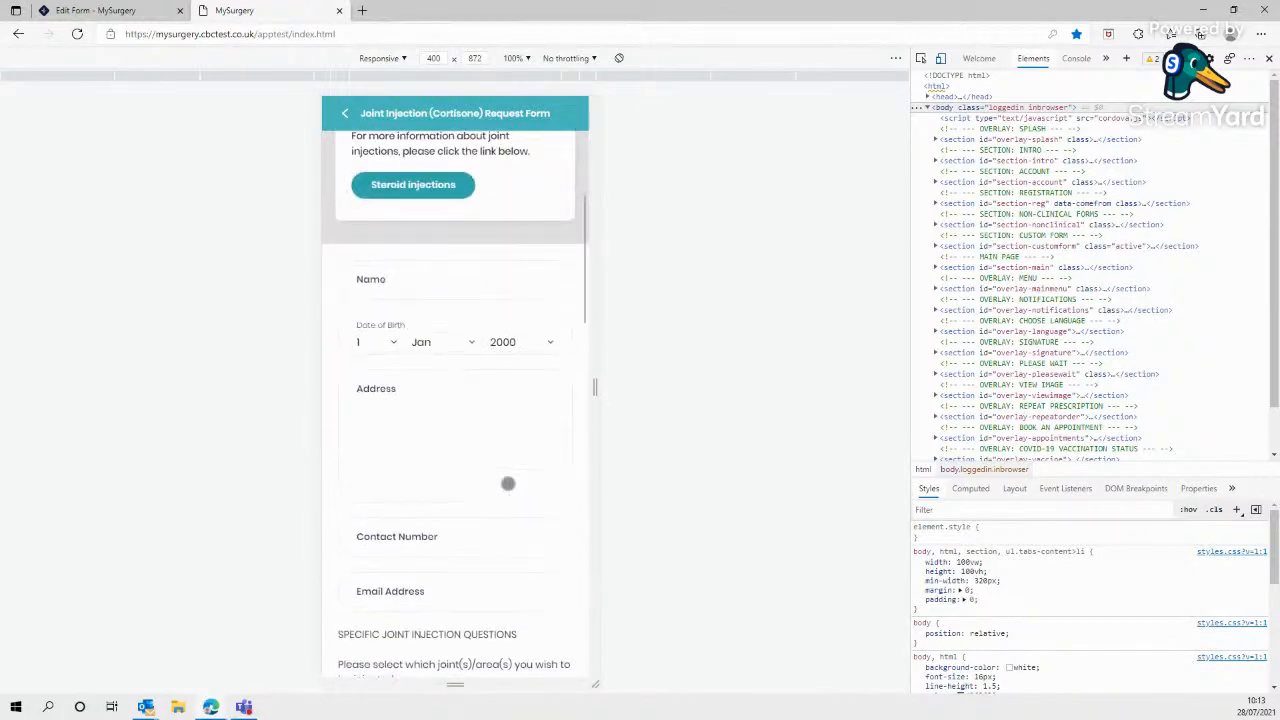
pyautogui.scroll(3, 508, 484)
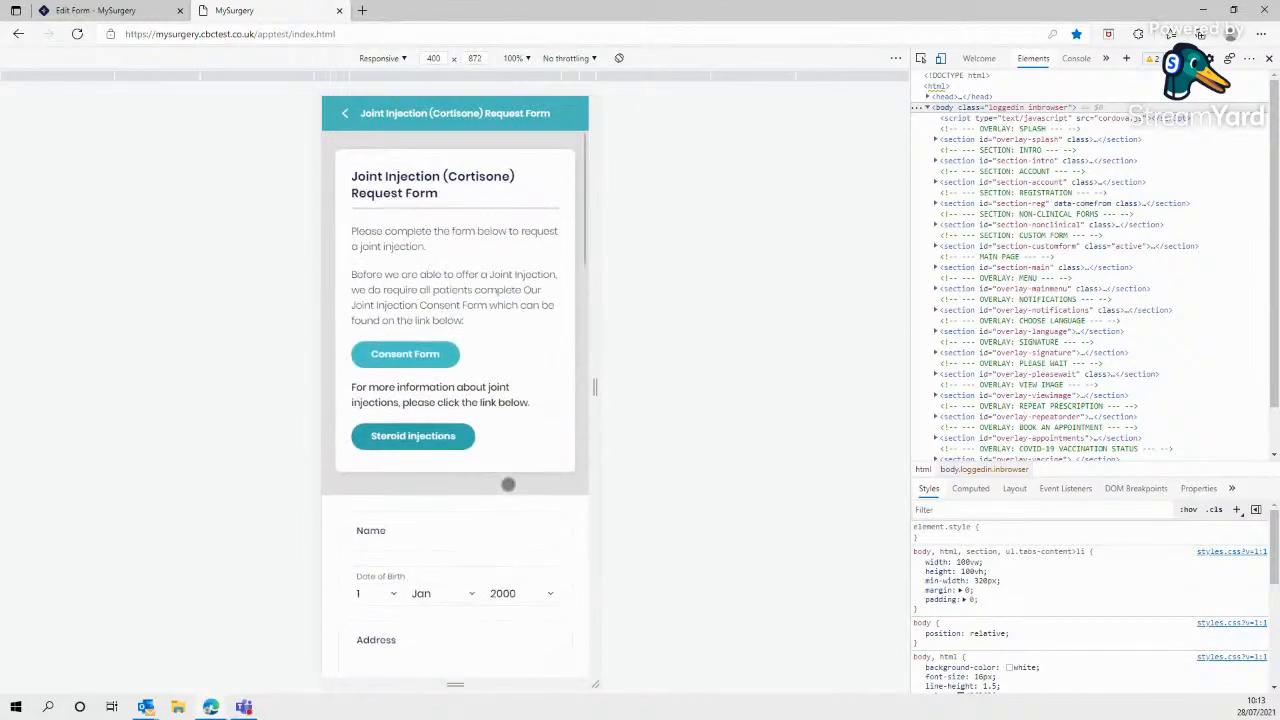
# Step: Delete the consent requirement paragraph and the Consent Form button from the English introduction in the portal form
pyautogui.click(118, 12)
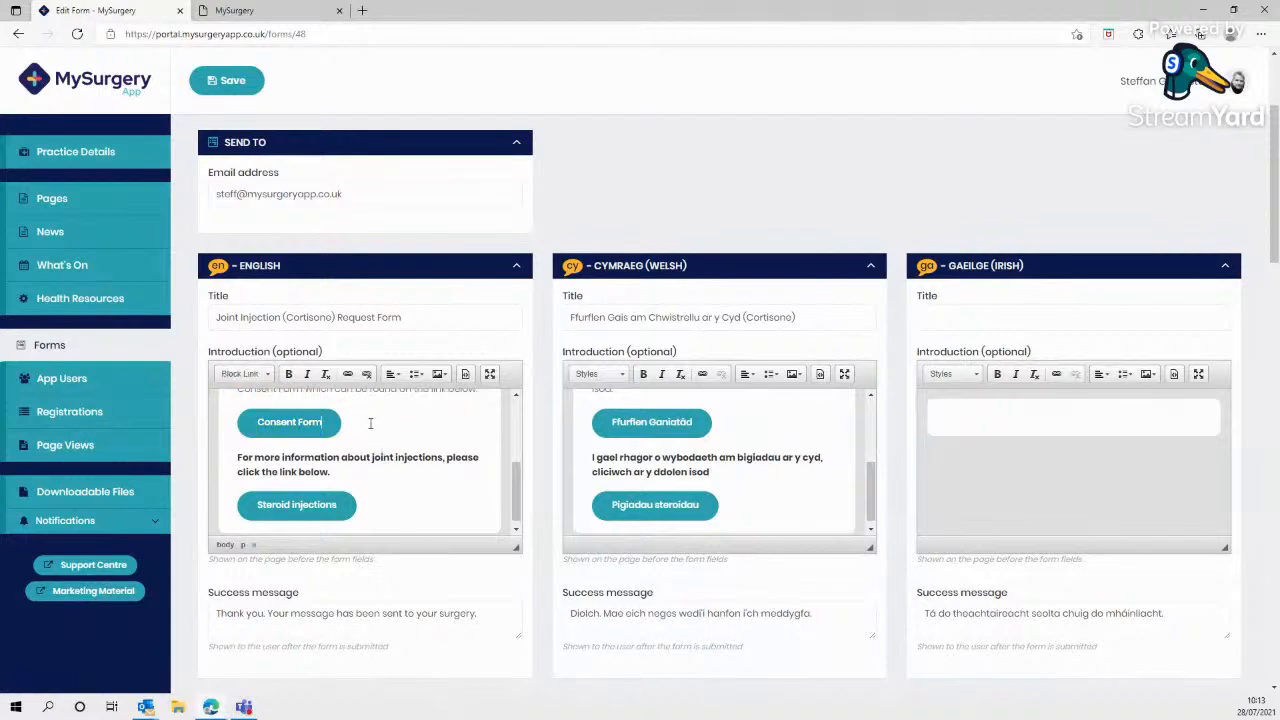
pyautogui.scroll(1, 369, 422)
pyautogui.moveTo(352, 451); pyautogui.dragTo(228, 406)
pyautogui.press('BackSpace')
pyautogui.press('BackSpace')
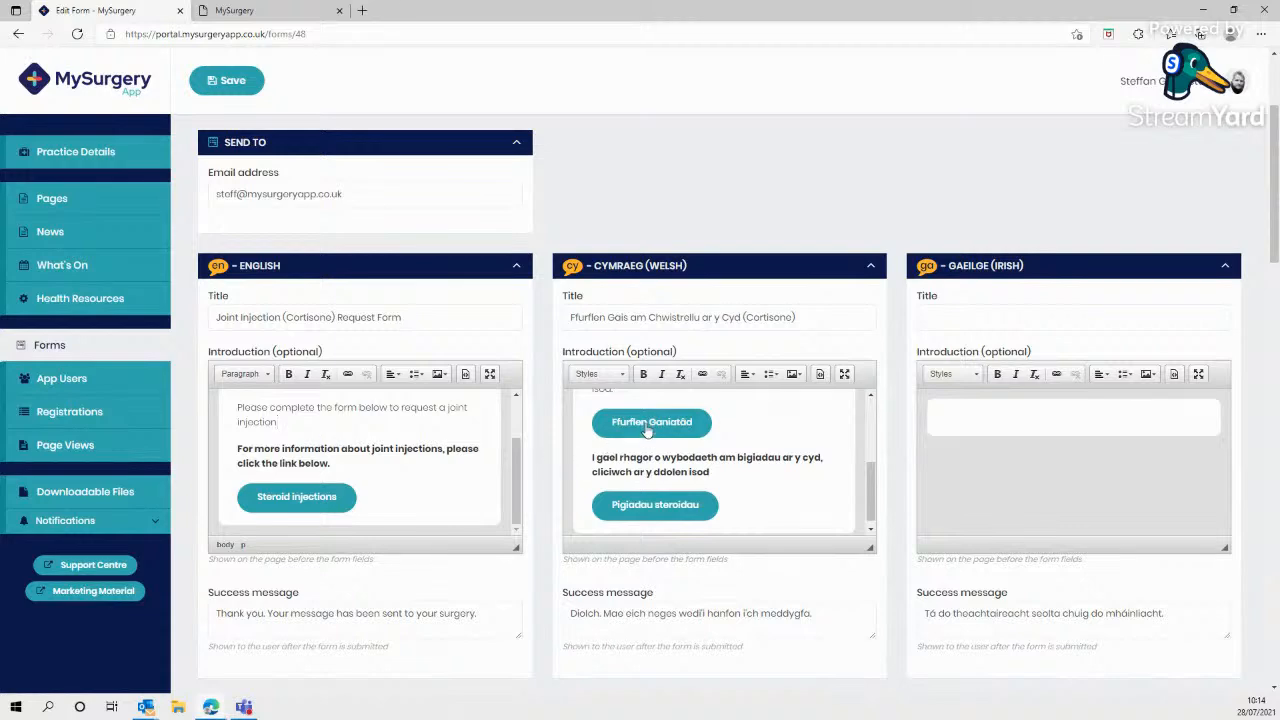
# Step: Delete the file upload field for the signed Joint Injection Consent Form and save the form
pyautogui.scroll(-15, 550, 536)
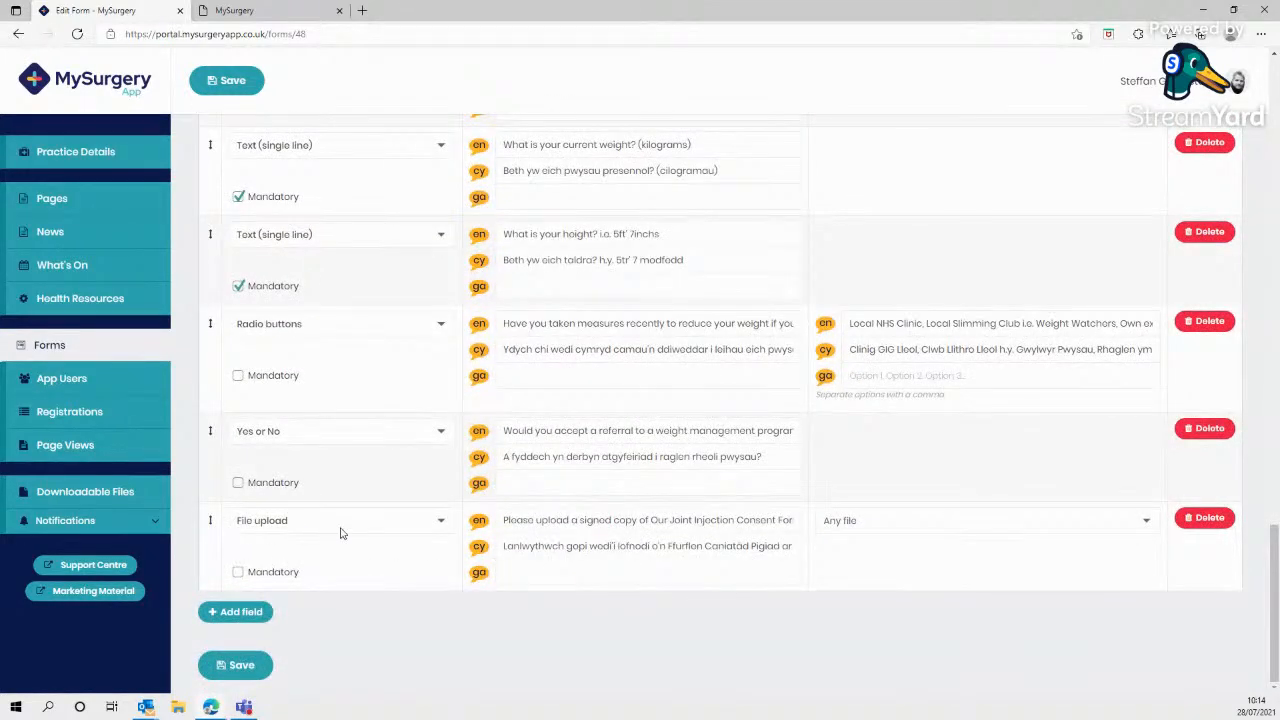
pyautogui.click(1202, 518)
pyautogui.click(703, 106)
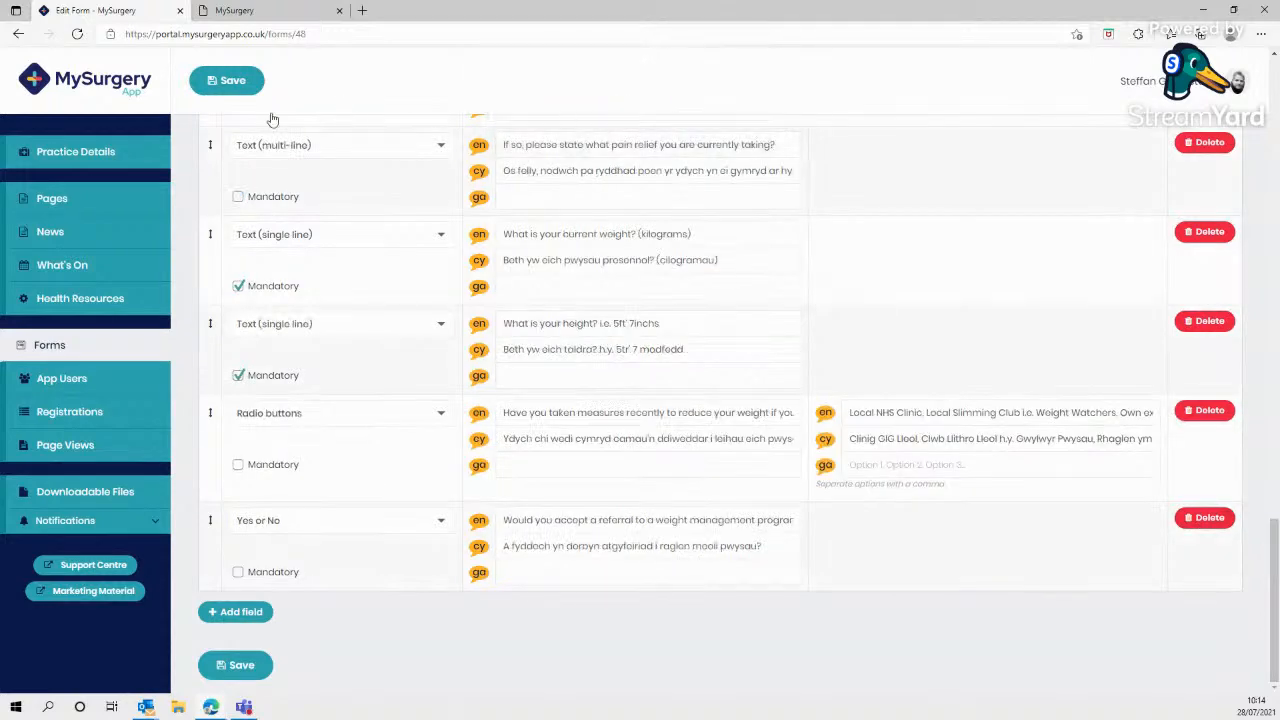
pyautogui.click(230, 90)
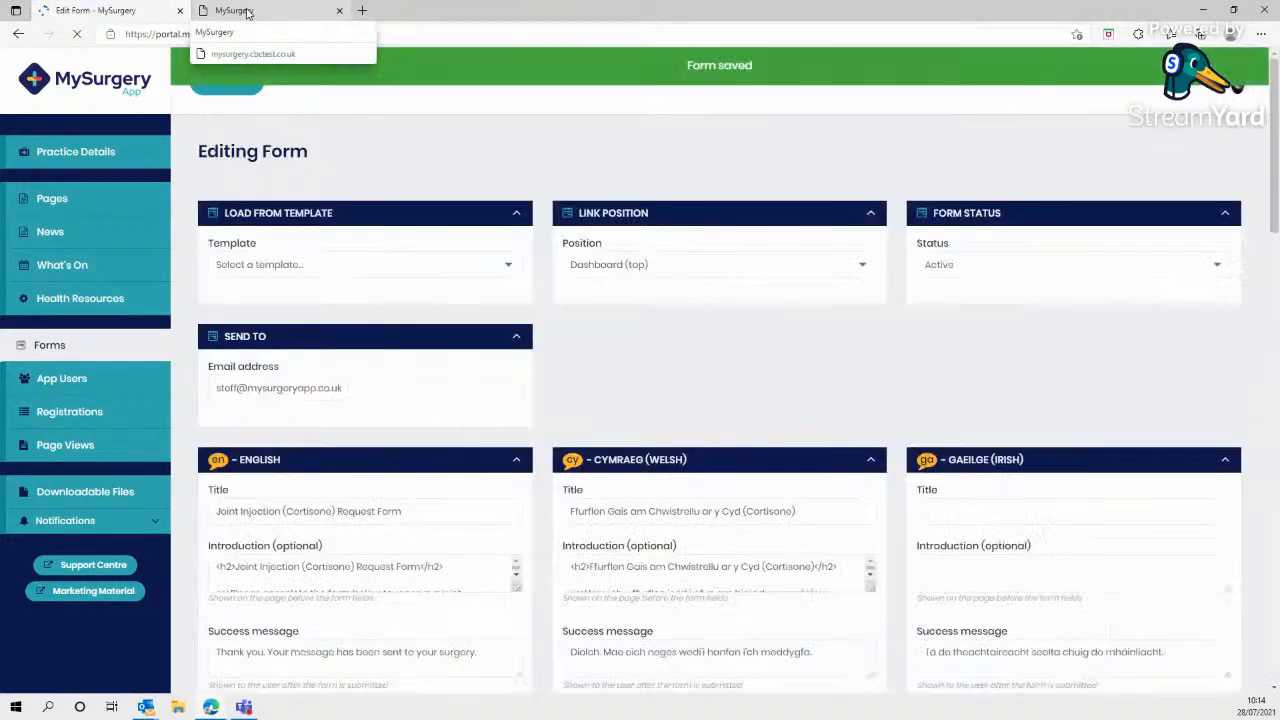
# Step: Reload the app preview, open the Joint Injection (Cortisone) Request Form and review it down to the joint selection question
pyautogui.click(245, 11)
pyautogui.click(78, 36)
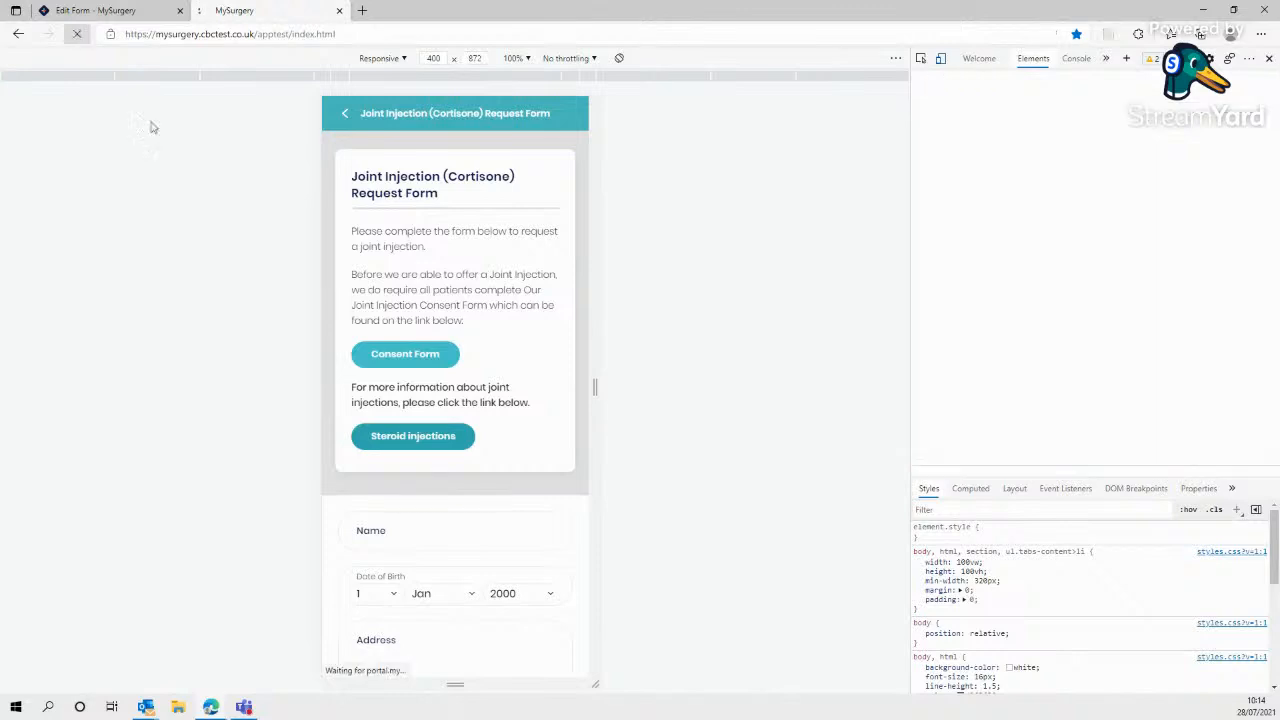
pyautogui.scroll(-3, 425, 343)
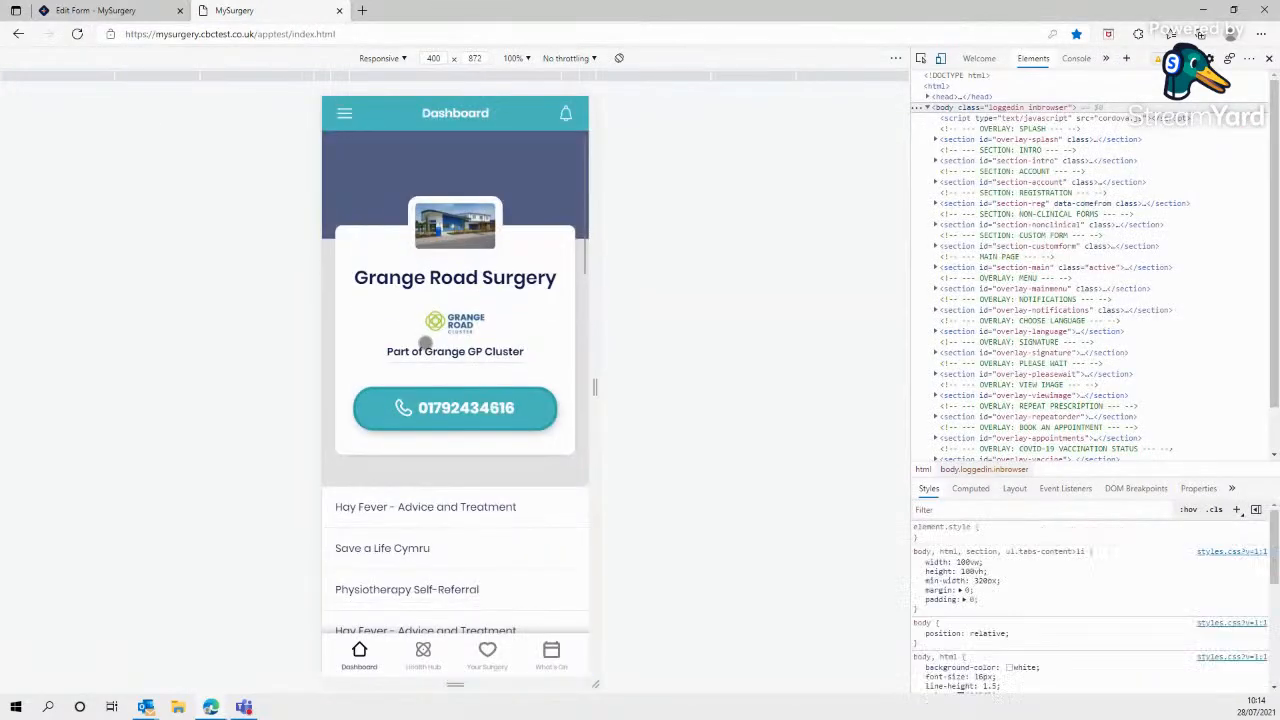
pyautogui.click(485, 452)
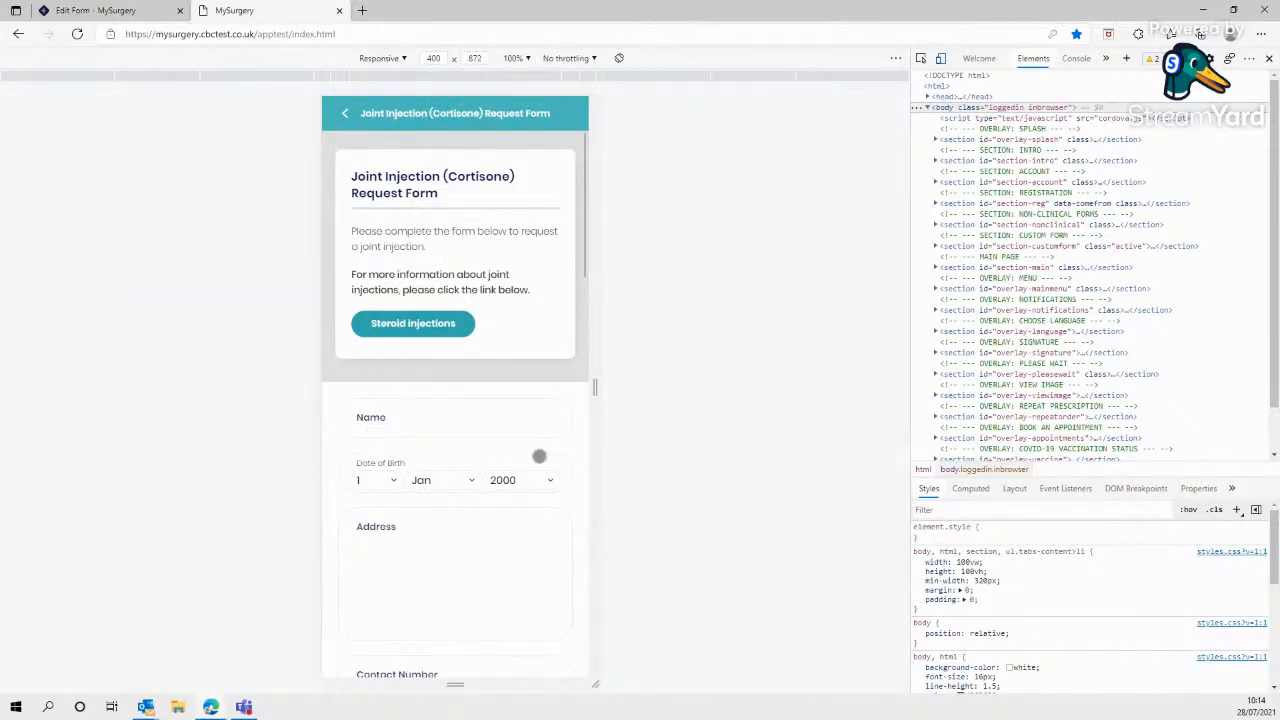
pyautogui.scroll(-2, 465, 425)
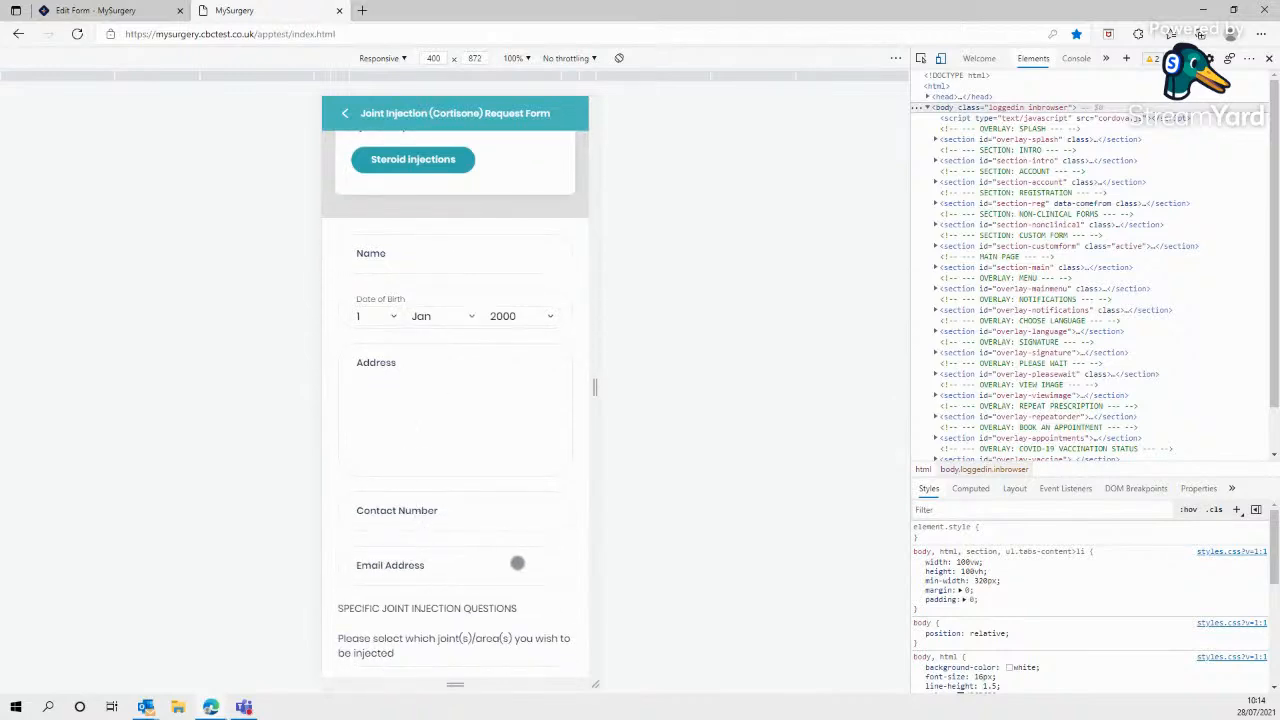
pyautogui.scroll(-1, 515, 562)
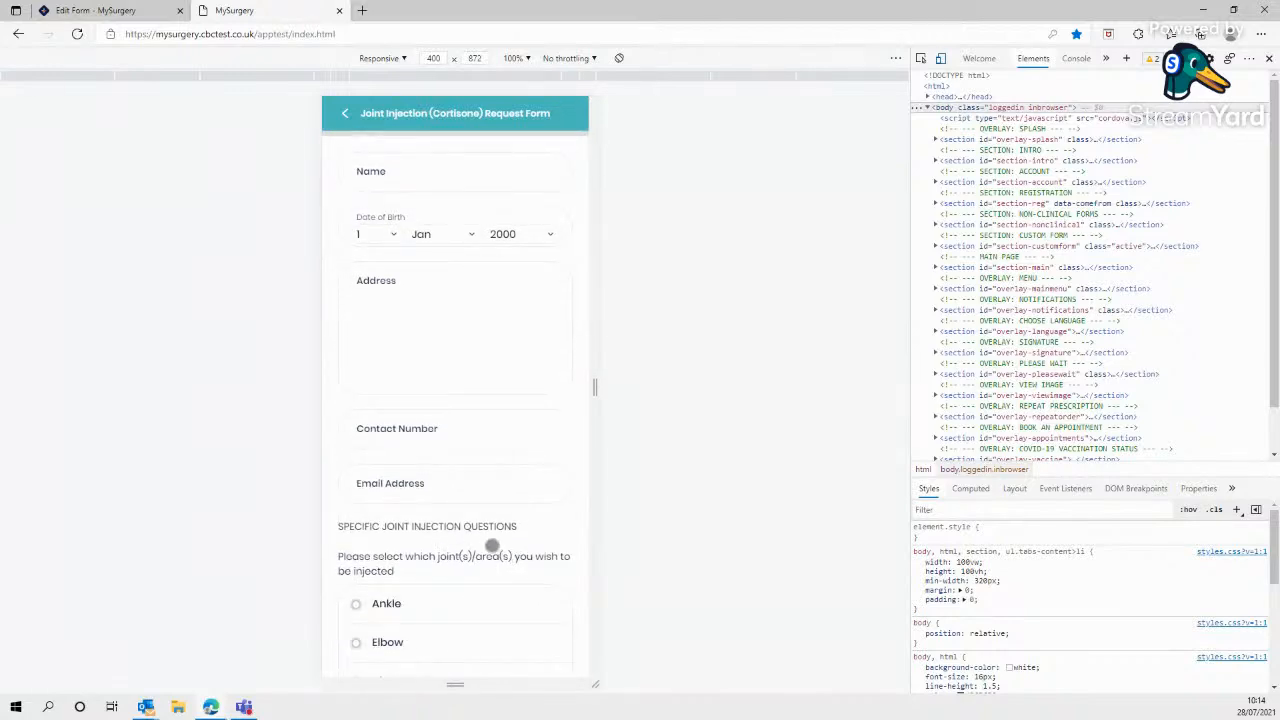
pyautogui.scroll(-2, 516, 564)
pyautogui.scroll(-1, 430, 480)
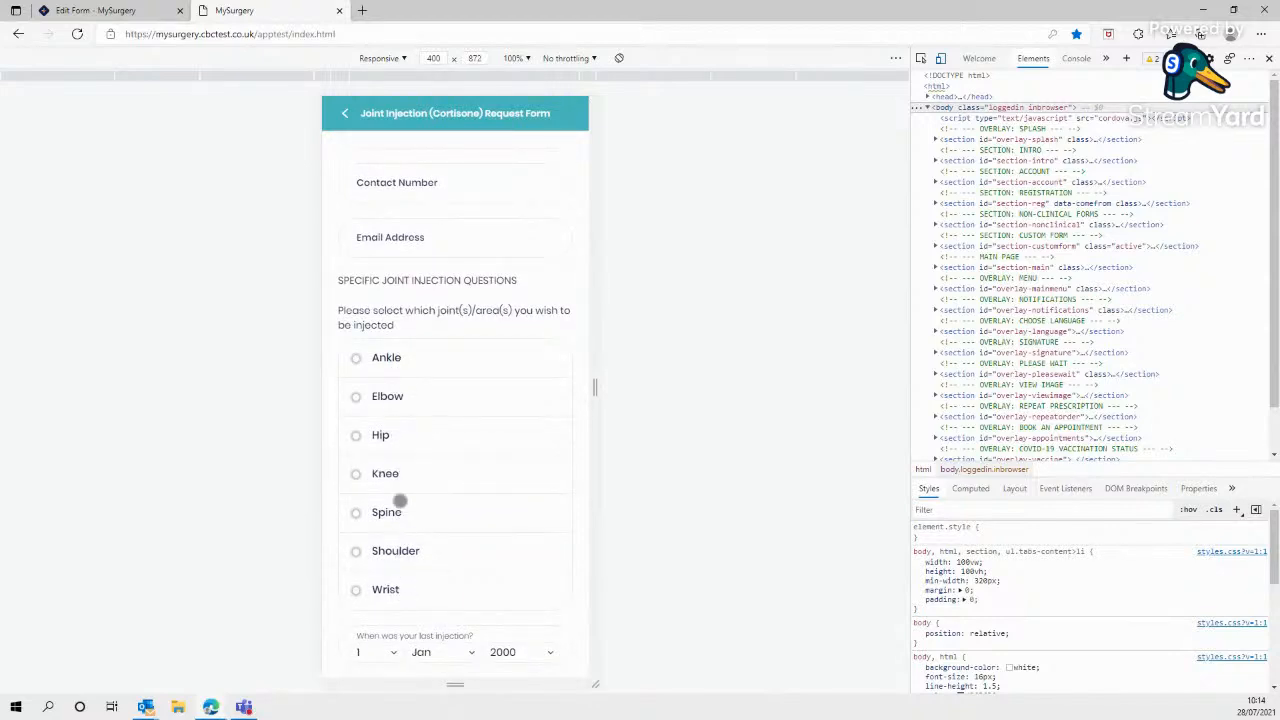
# Step: Remove Spine from the English options and Raddfa from the Welsh options of the joint selection question, and save the form
pyautogui.click(123, 17)
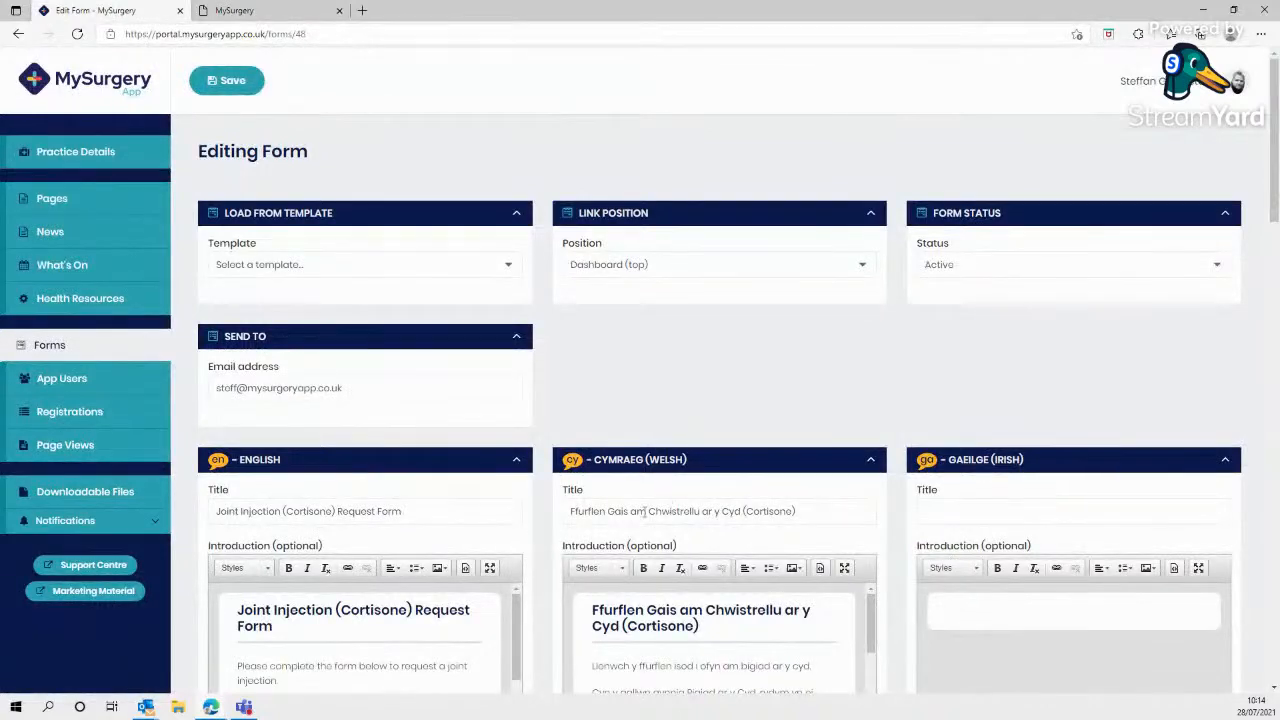
pyautogui.scroll(-5, 538, 536)
pyautogui.scroll(-6, 538, 536)
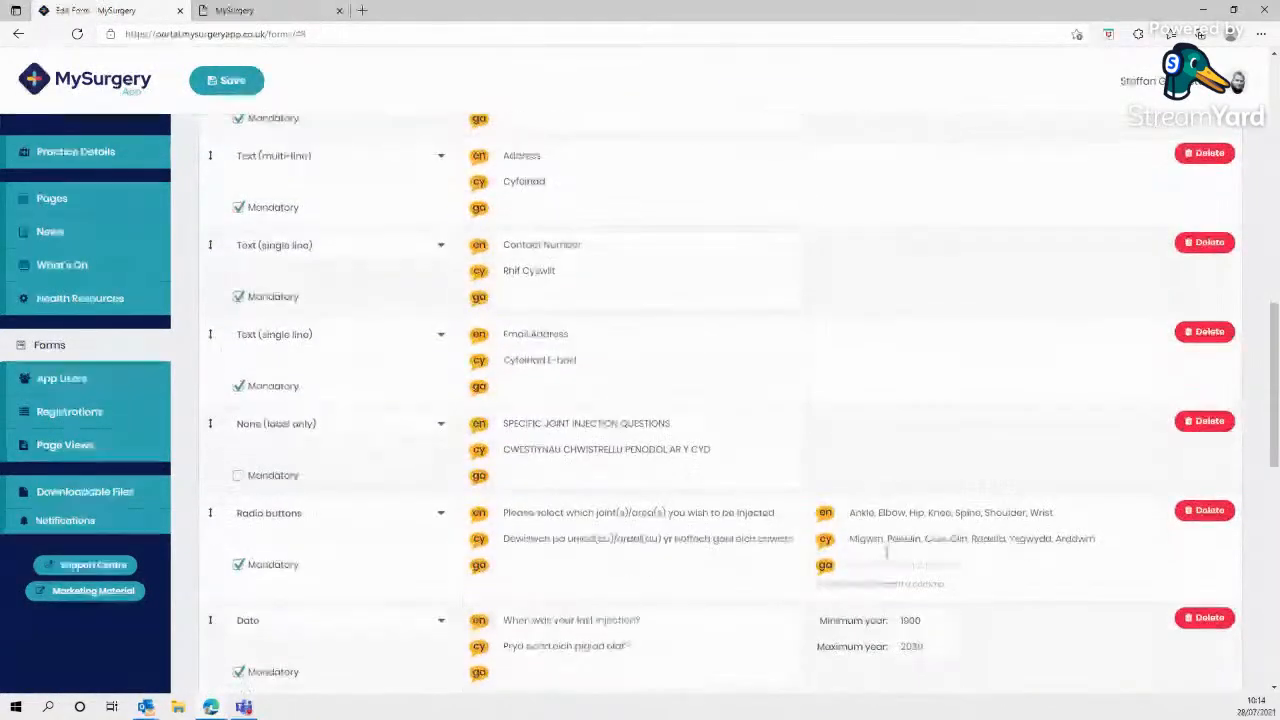
pyautogui.moveTo(981, 418); pyautogui.dragTo(955, 417)
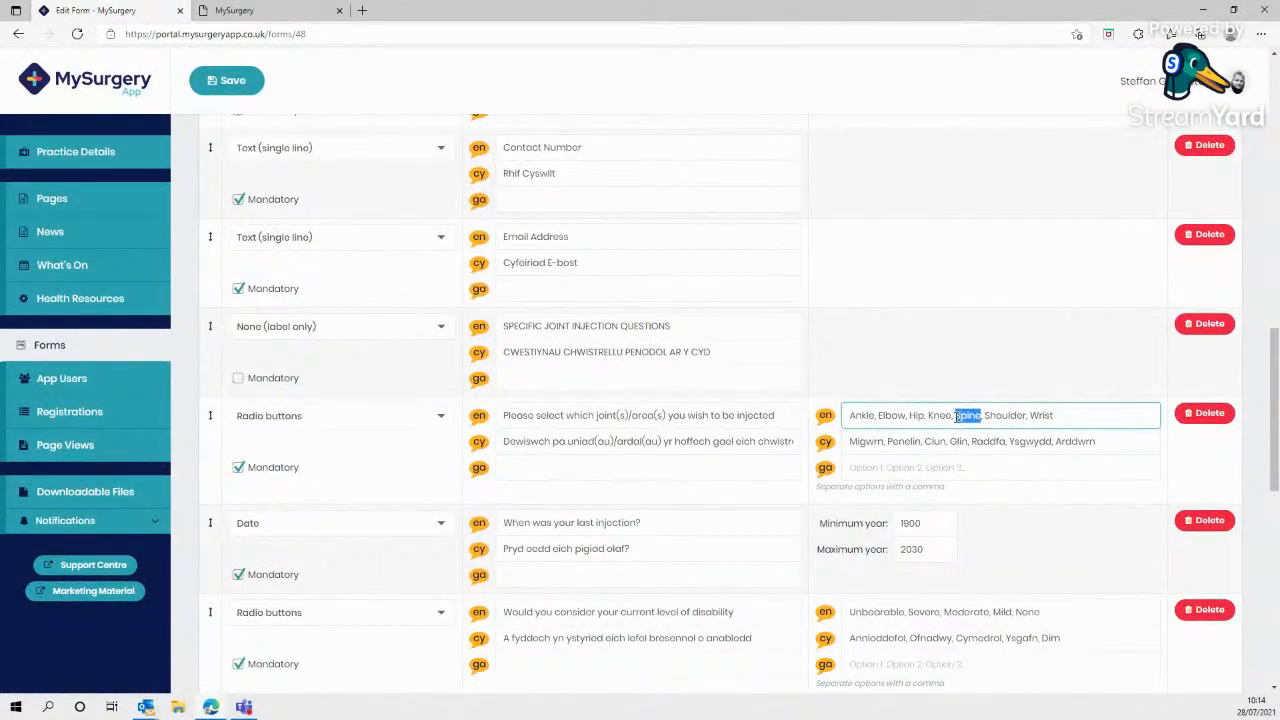
pyautogui.press('BackSpace')
pyautogui.moveTo(1007, 441); pyautogui.dragTo(983, 441)
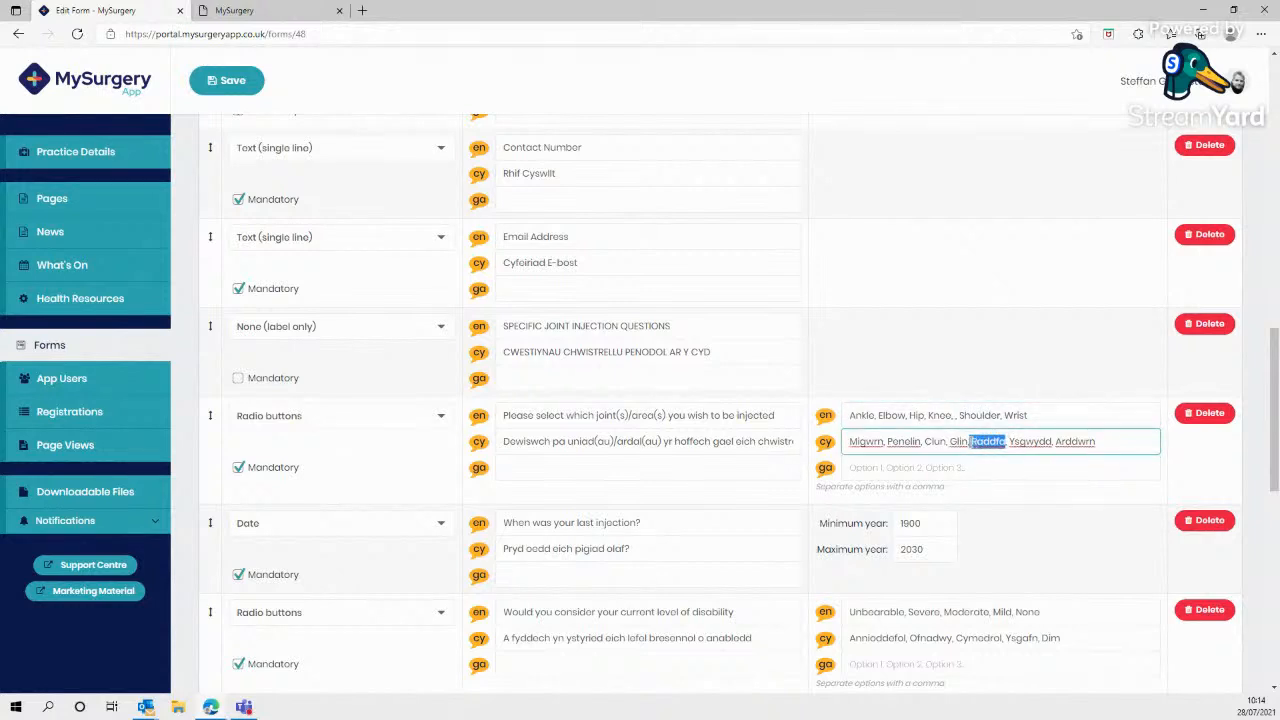
pyautogui.press('Delete')
pyautogui.press('Delete')
pyautogui.press('Delete')
pyautogui.click(228, 80)
# Step: Reload the app preview and reopen the joint injection form to check the options of the joint selection question
pyautogui.click(227, 12)
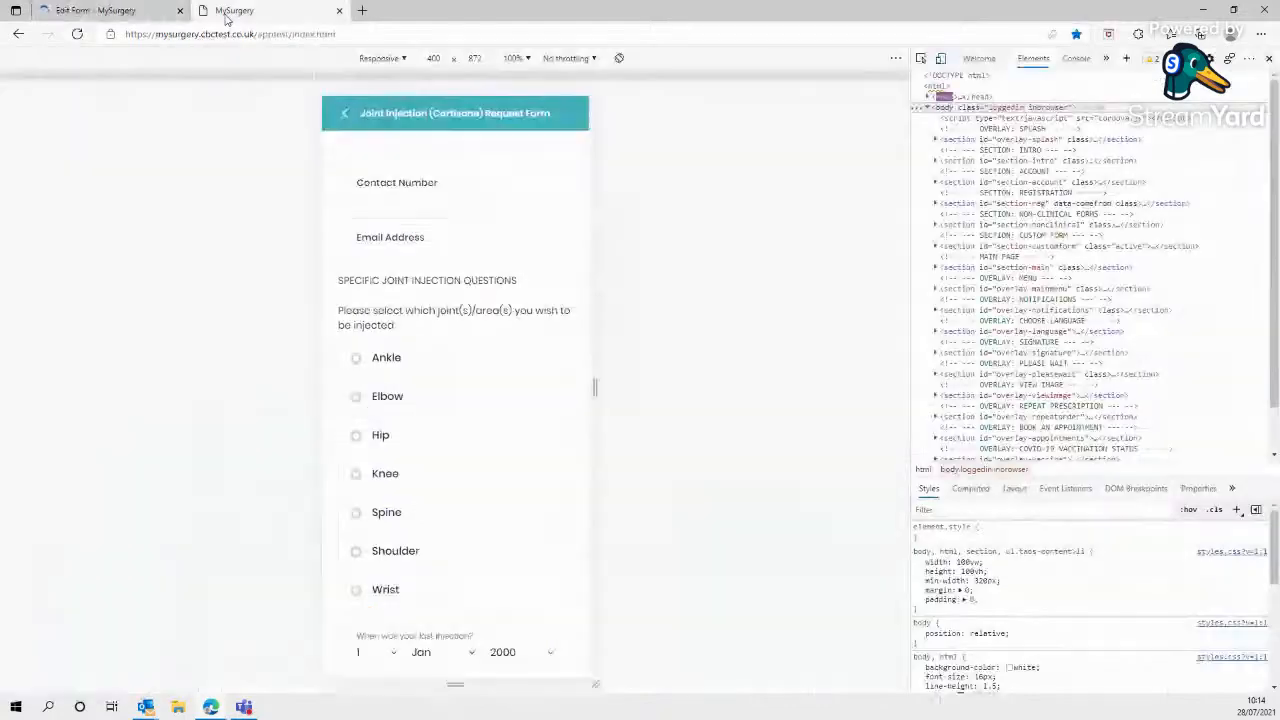
pyautogui.click(77, 34)
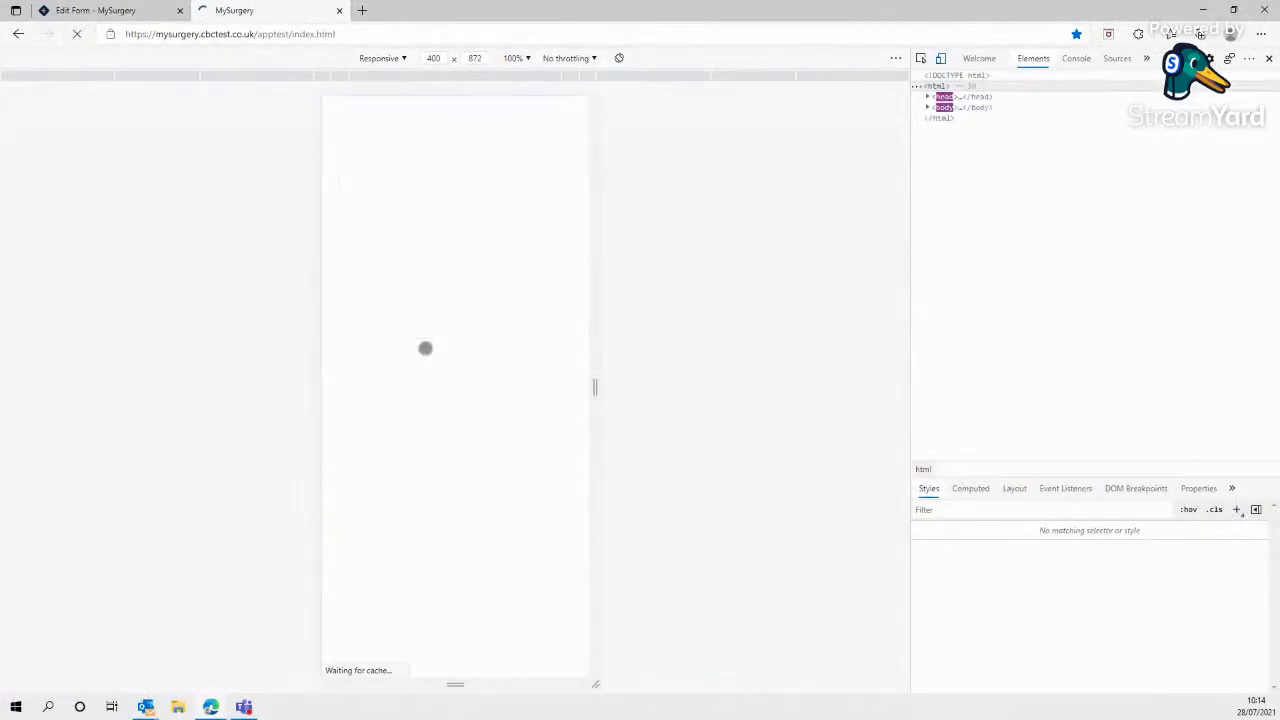
pyautogui.scroll(-3, 428, 353)
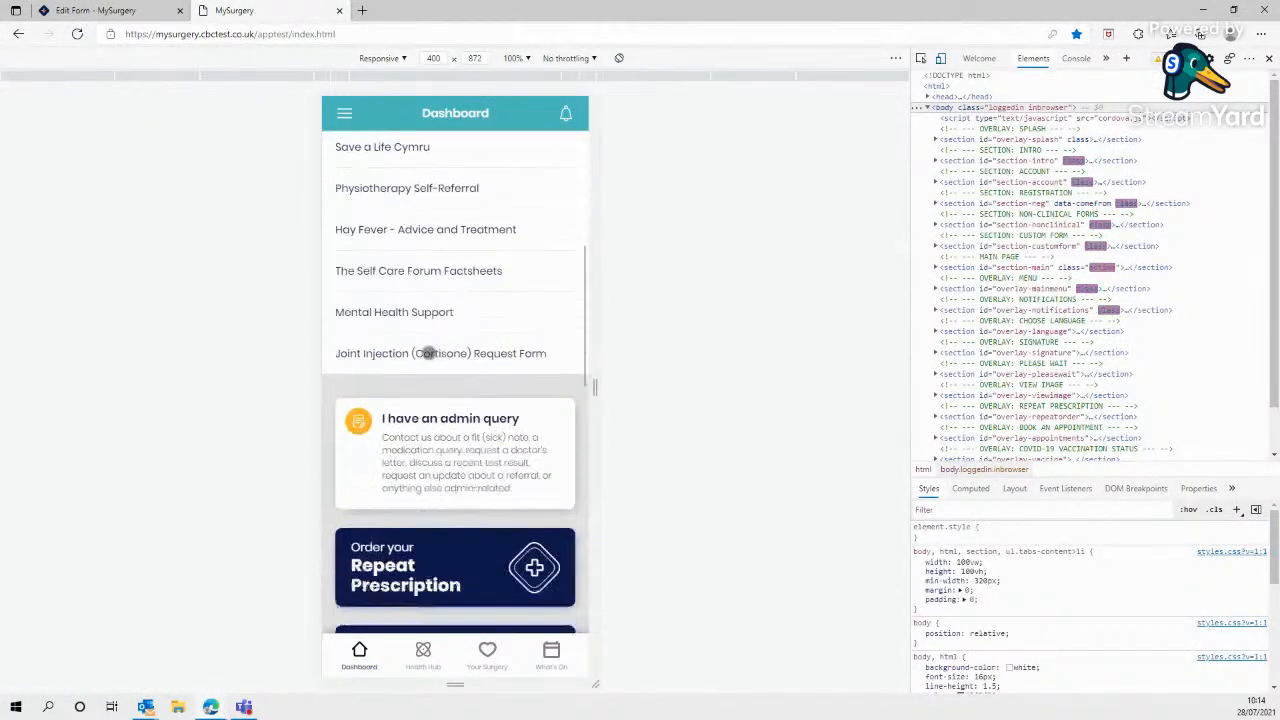
pyautogui.scroll(-3, 428, 353)
pyautogui.click(423, 158)
pyautogui.scroll(-4, 467, 402)
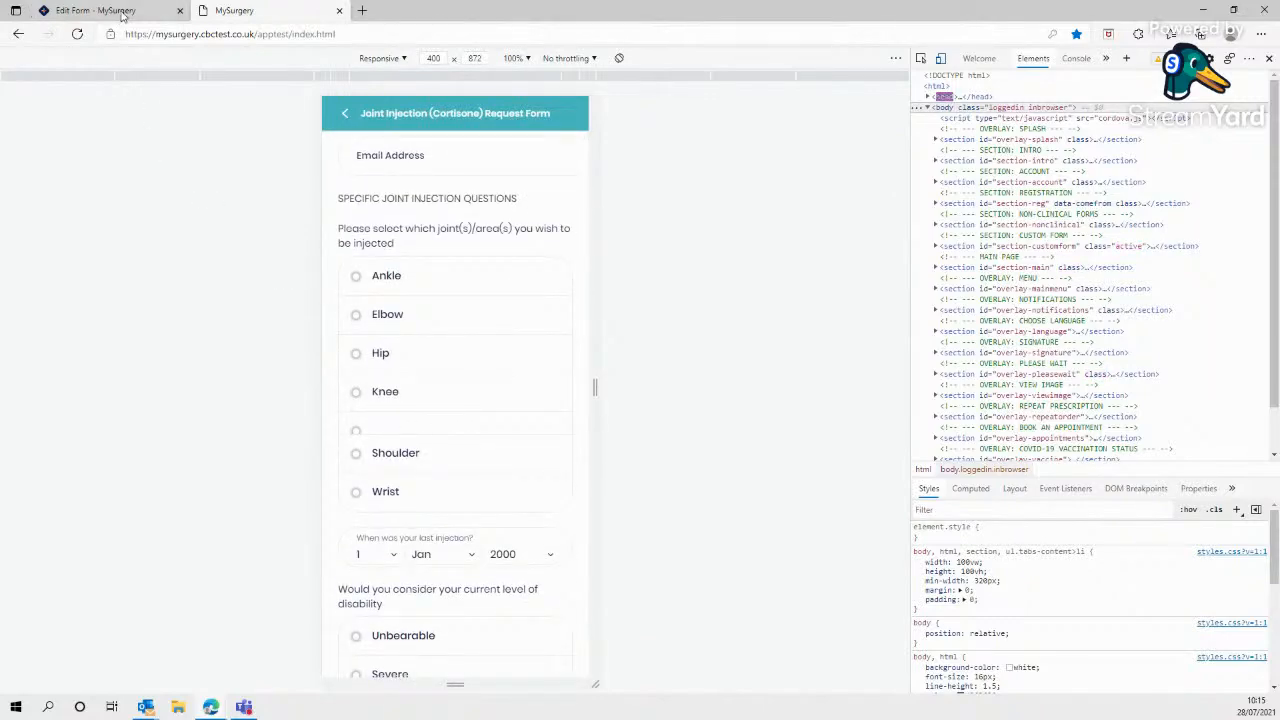
# Step: Remove the extra comma after Knee in the English joint options and after Glin in the Welsh ones, and save the form
pyautogui.click(110, 11)
pyautogui.scroll(-10, 808, 542)
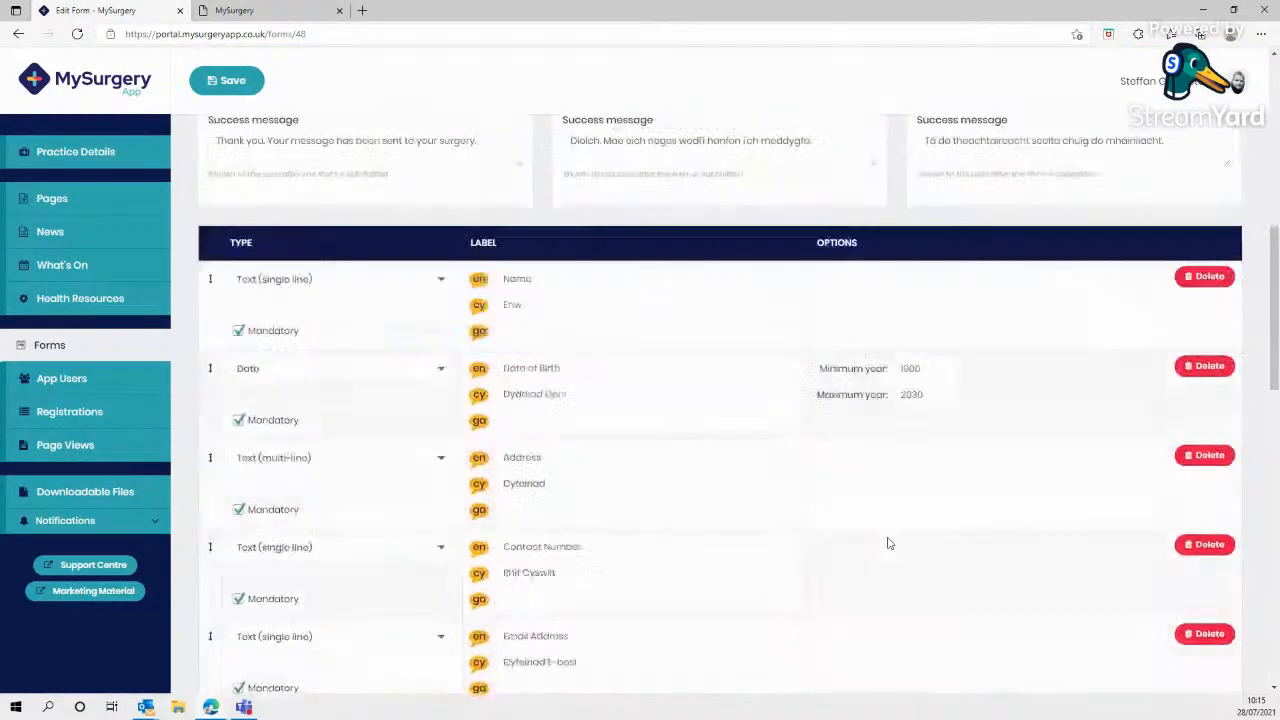
pyautogui.click(961, 418)
pyautogui.press('BackSpace')
pyautogui.press('BackSpace')
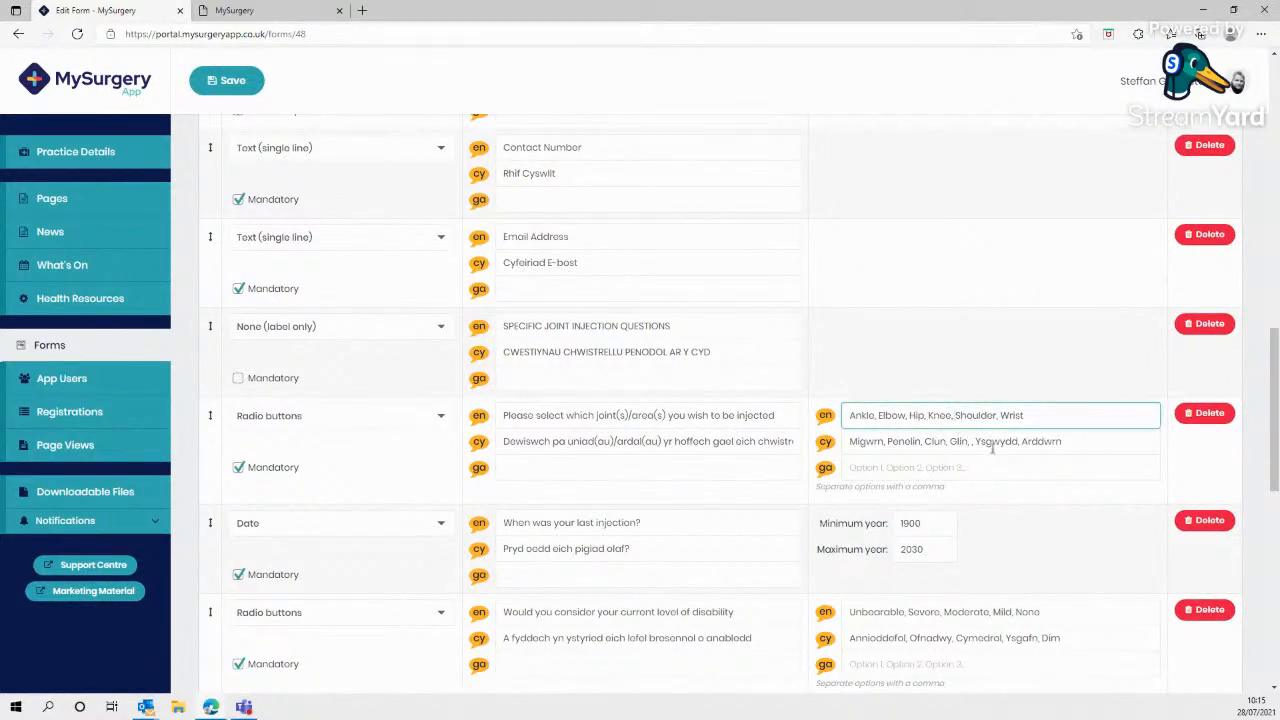
pyautogui.click(976, 446)
pyautogui.press('BackSpace')
pyautogui.press('BackSpace')
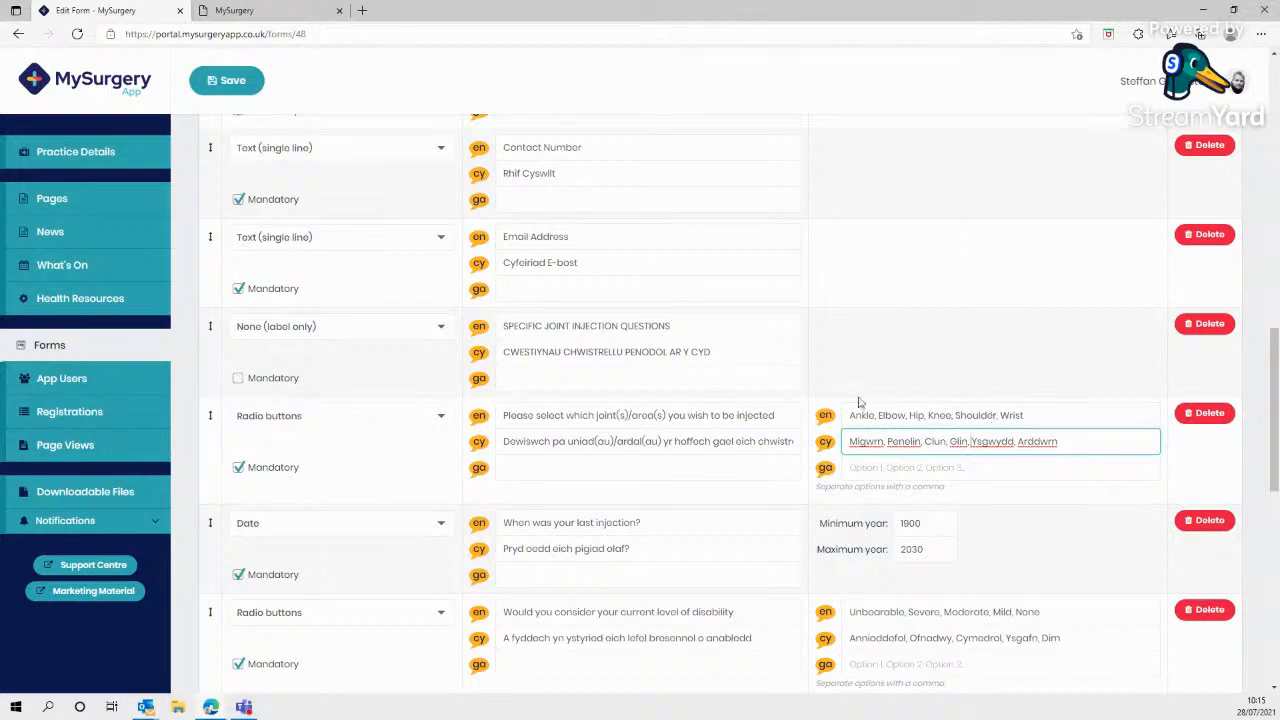
pyautogui.click(226, 80)
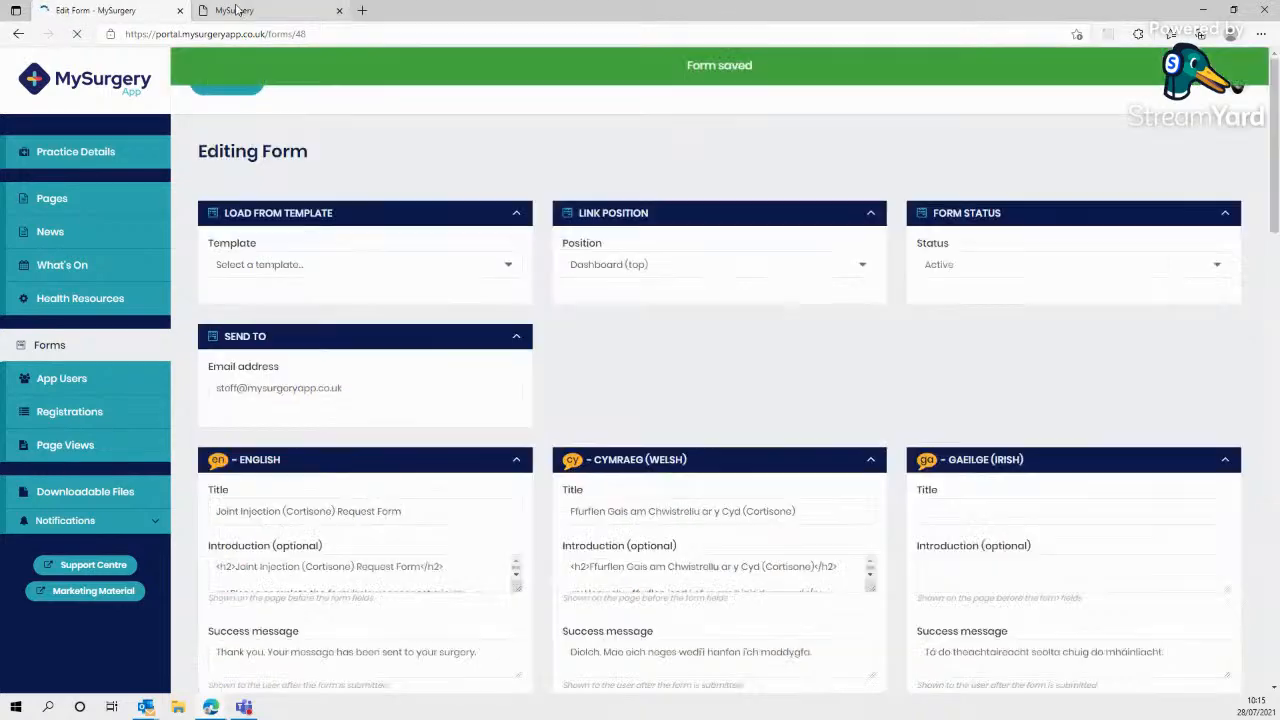
# Step: Check the corrected joint options in the joint injection form after reloading the app preview
pyautogui.click(236, 10)
pyautogui.click(76, 33)
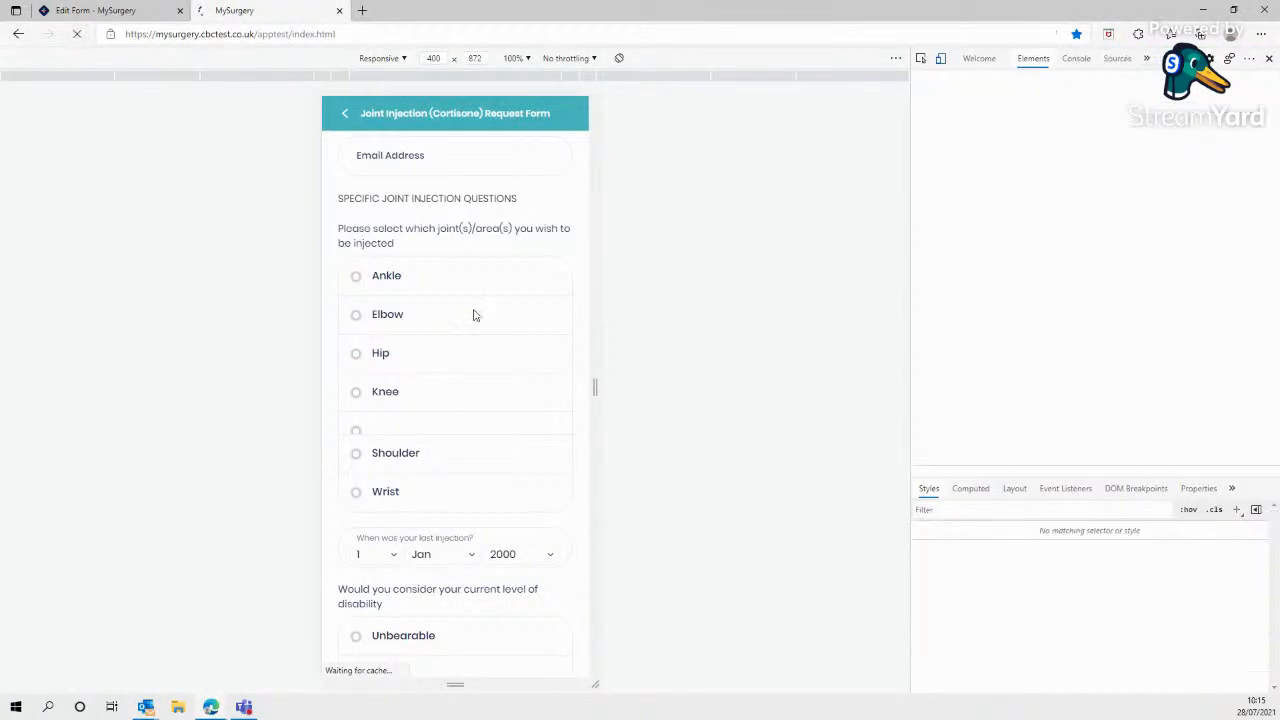
pyautogui.scroll(-3, 470, 396)
pyautogui.click(457, 522)
pyautogui.scroll(-3, 460, 492)
pyautogui.scroll(-3, 460, 492)
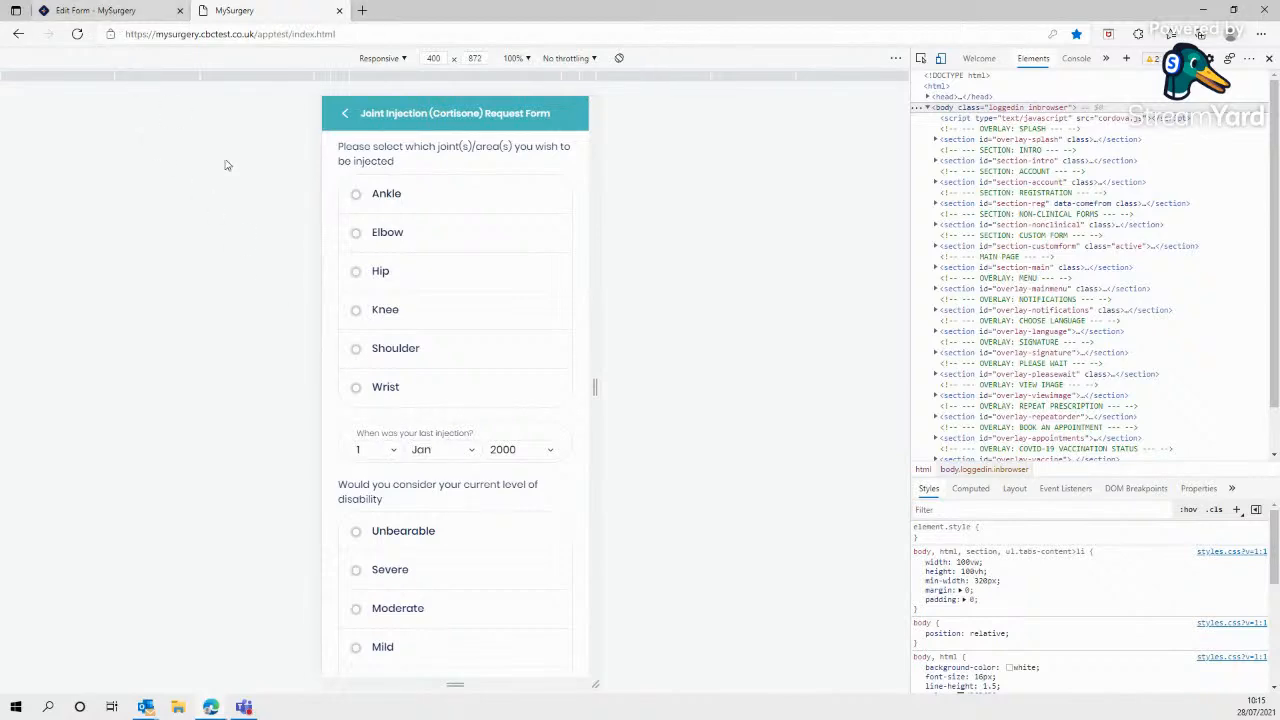
# Step: Change the English label of the last injection date field to "When was your last injection with us ?" in the portal
pyautogui.click(98, 11)
pyautogui.scroll(-15, 557, 553)
pyautogui.scroll(-3, 557, 553)
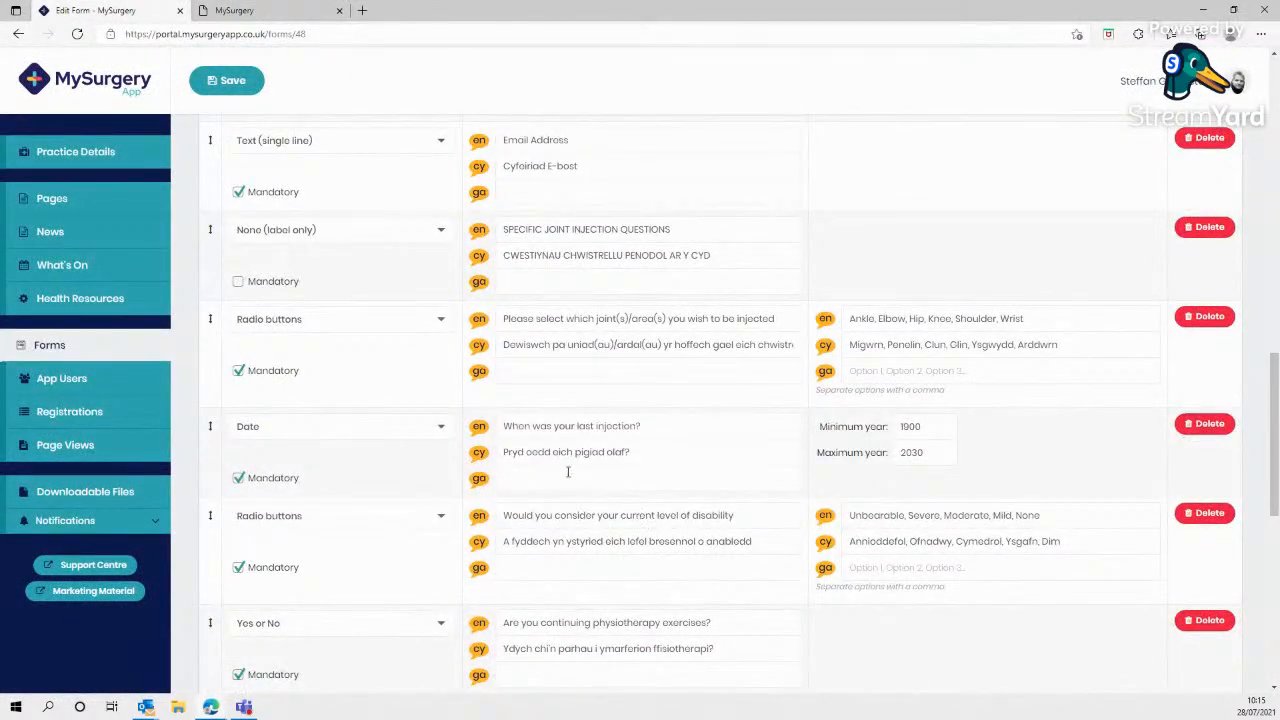
pyautogui.click(639, 426)
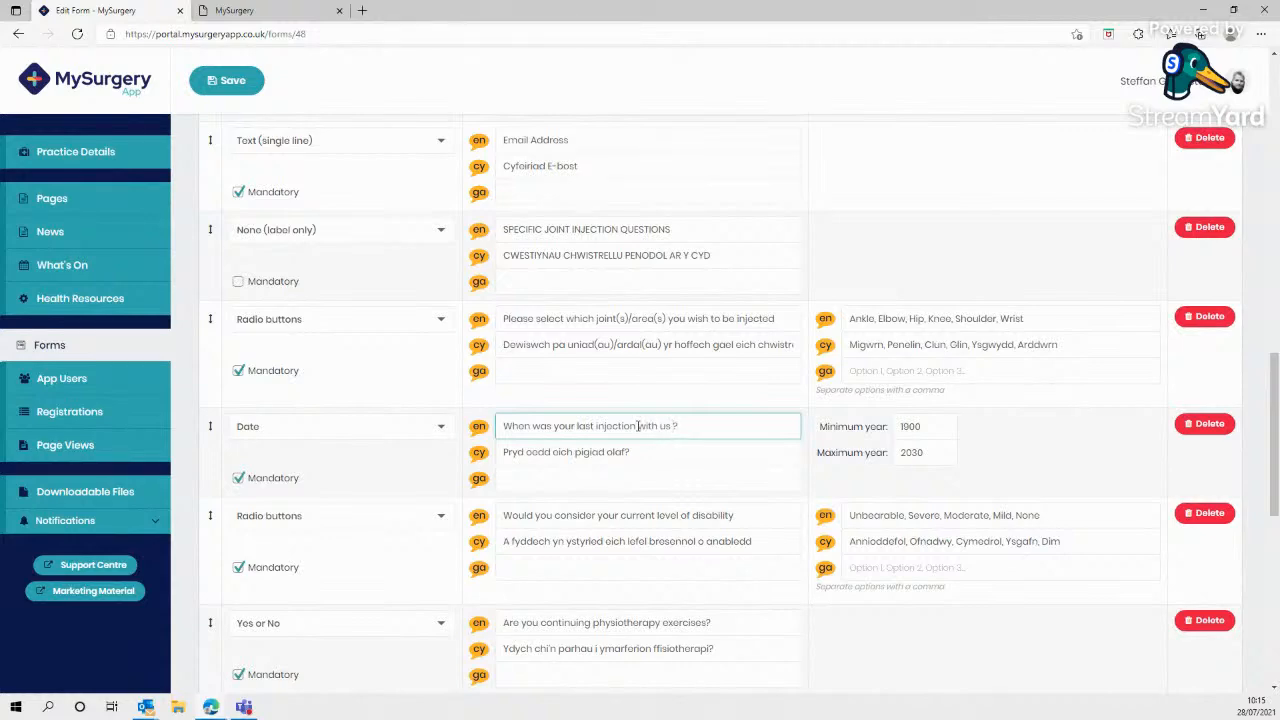
# Step: Review the remaining joint injection form questions in the app preview, from the joint selection down to the weight management referral
pyautogui.click(240, 11)
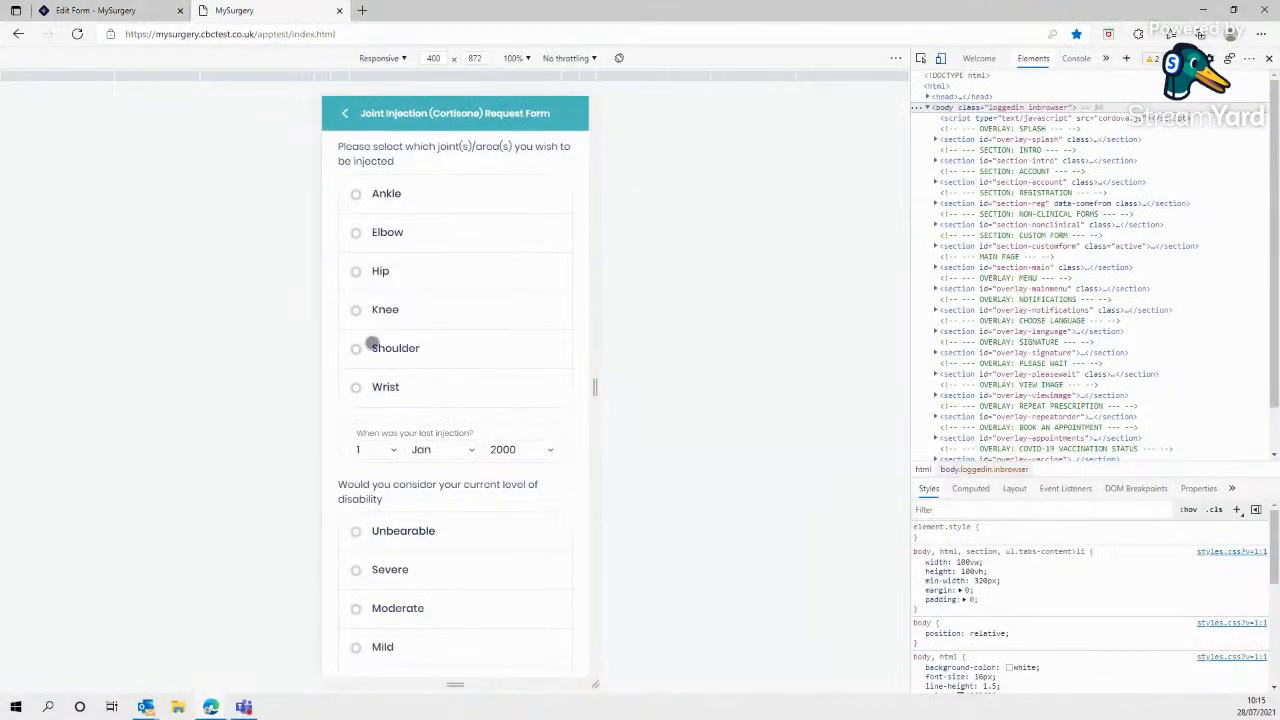
pyautogui.scroll(-2, 430, 452)
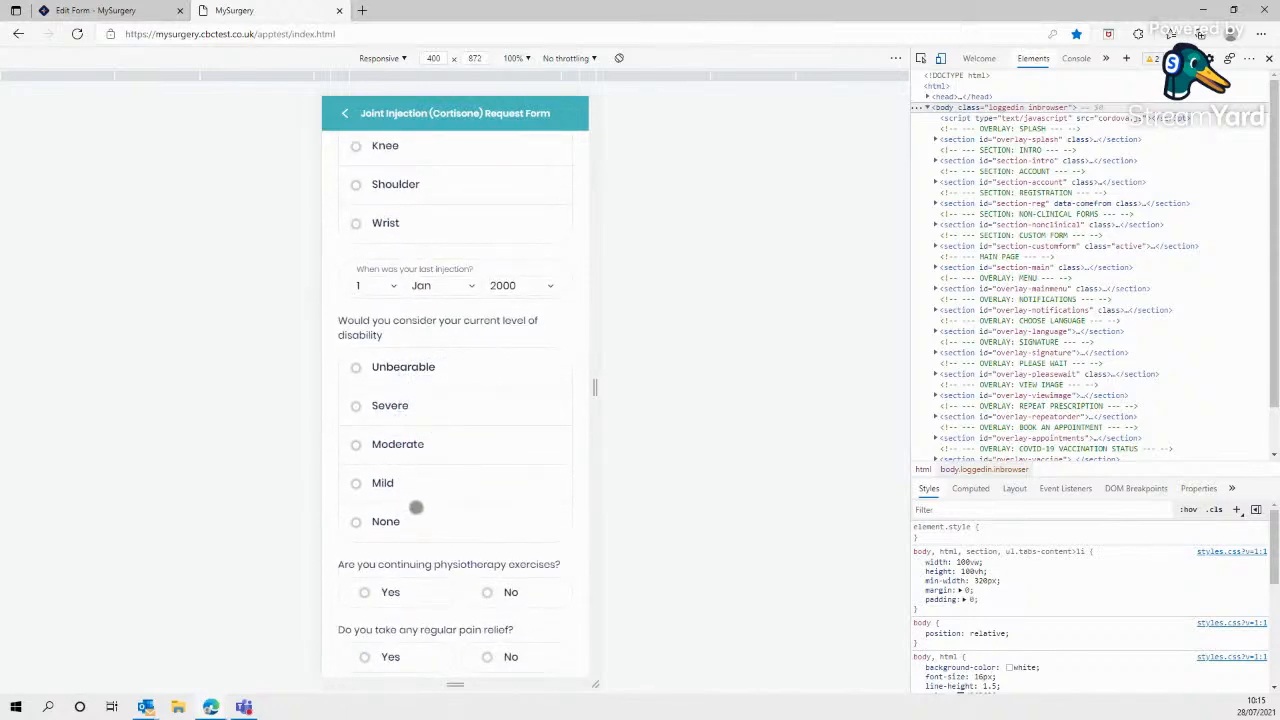
pyautogui.scroll(-1, 513, 526)
pyautogui.scroll(-1, 513, 526)
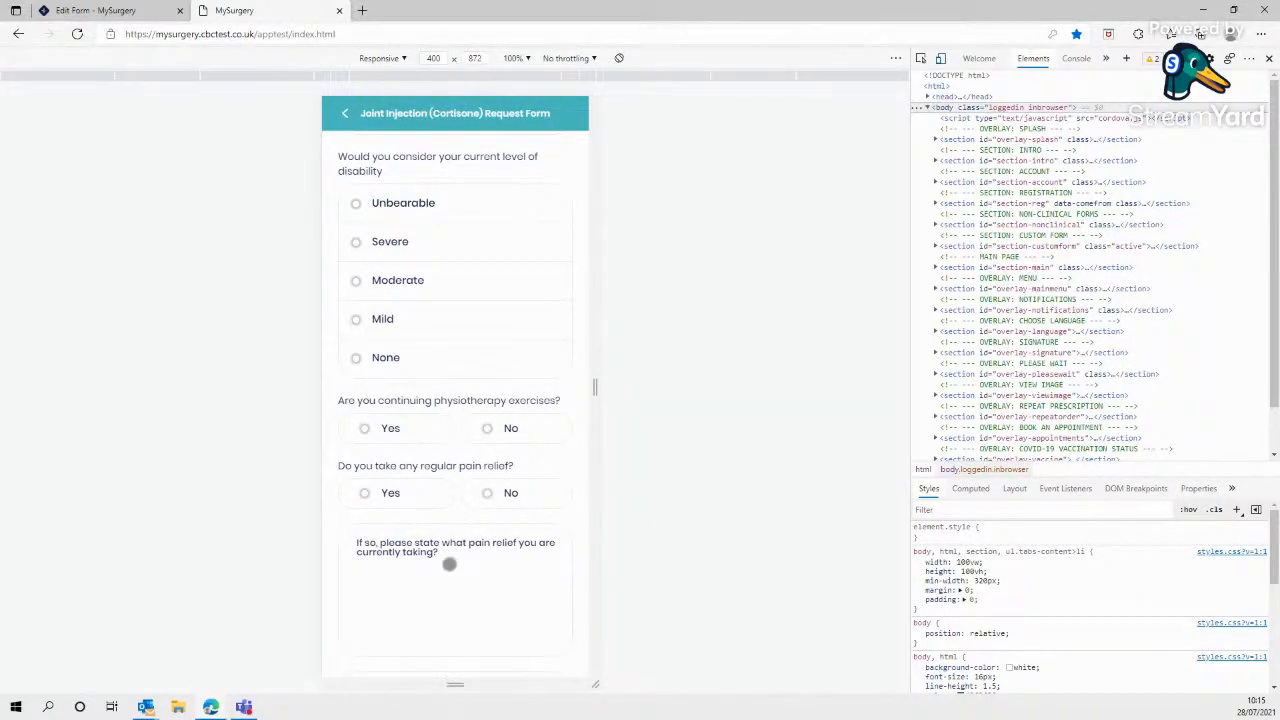
pyautogui.scroll(-3, 449, 564)
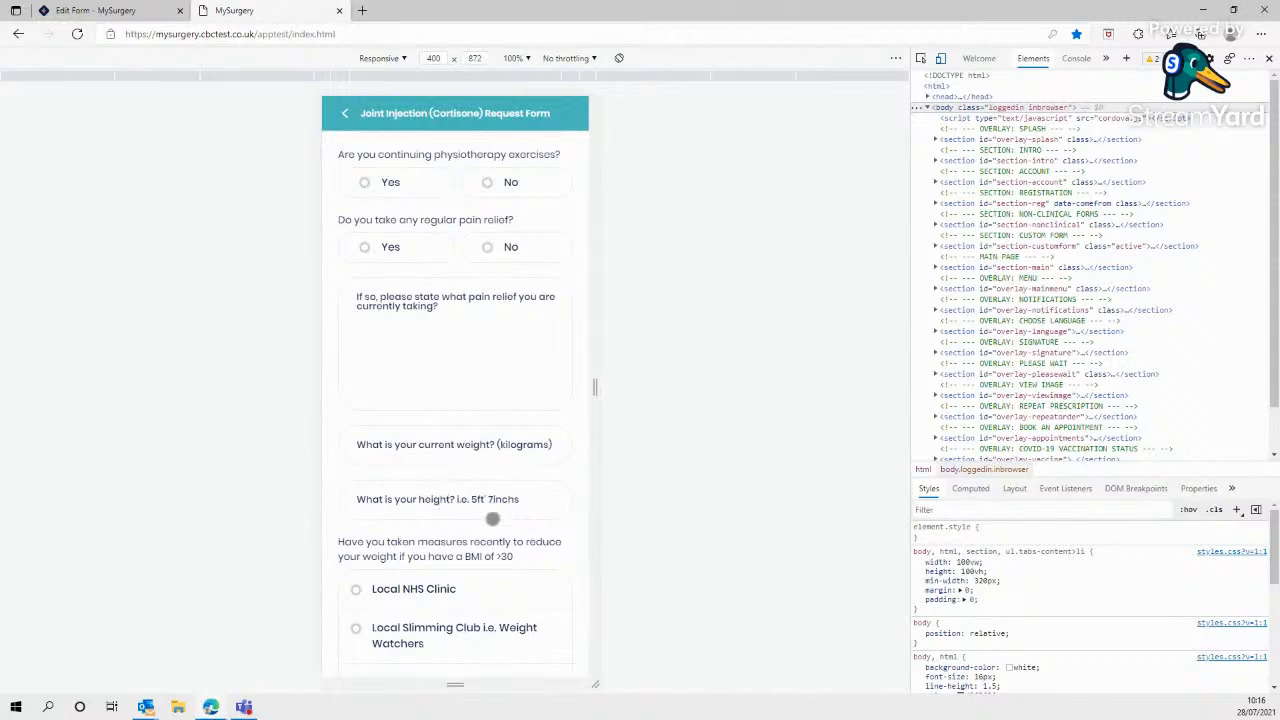
pyautogui.scroll(-1, 493, 520)
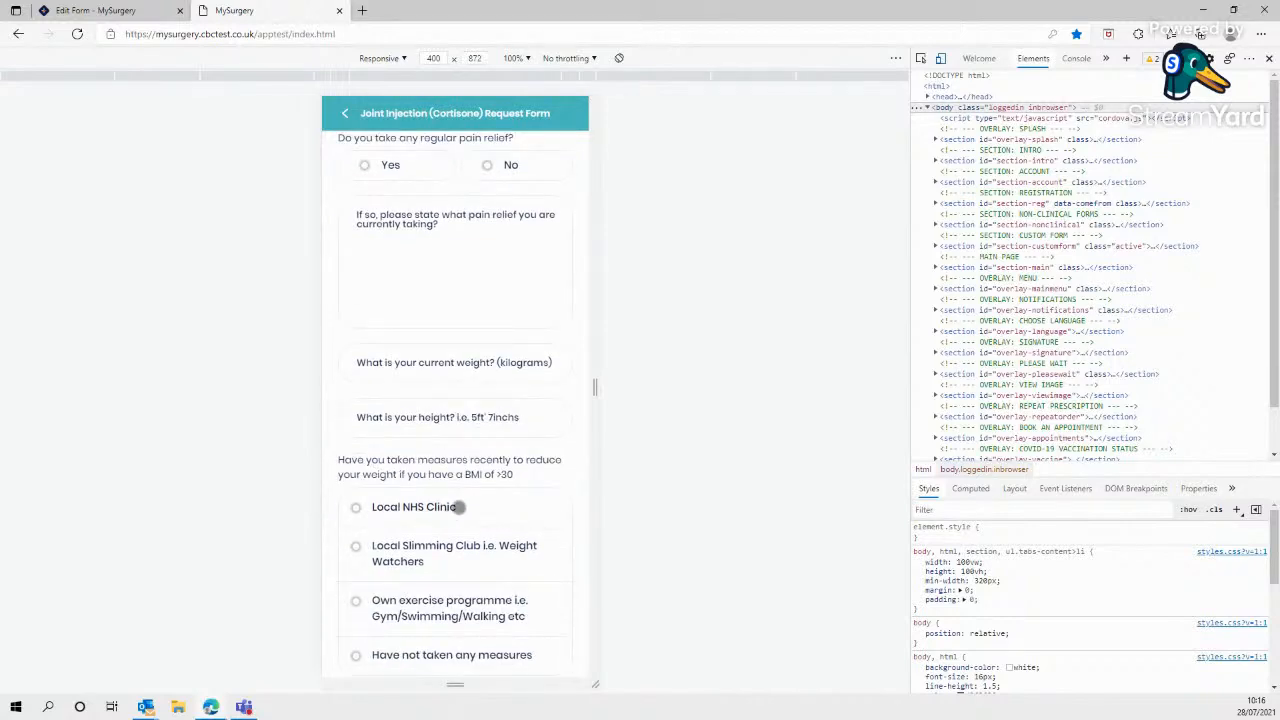
pyautogui.scroll(-1, 475, 509)
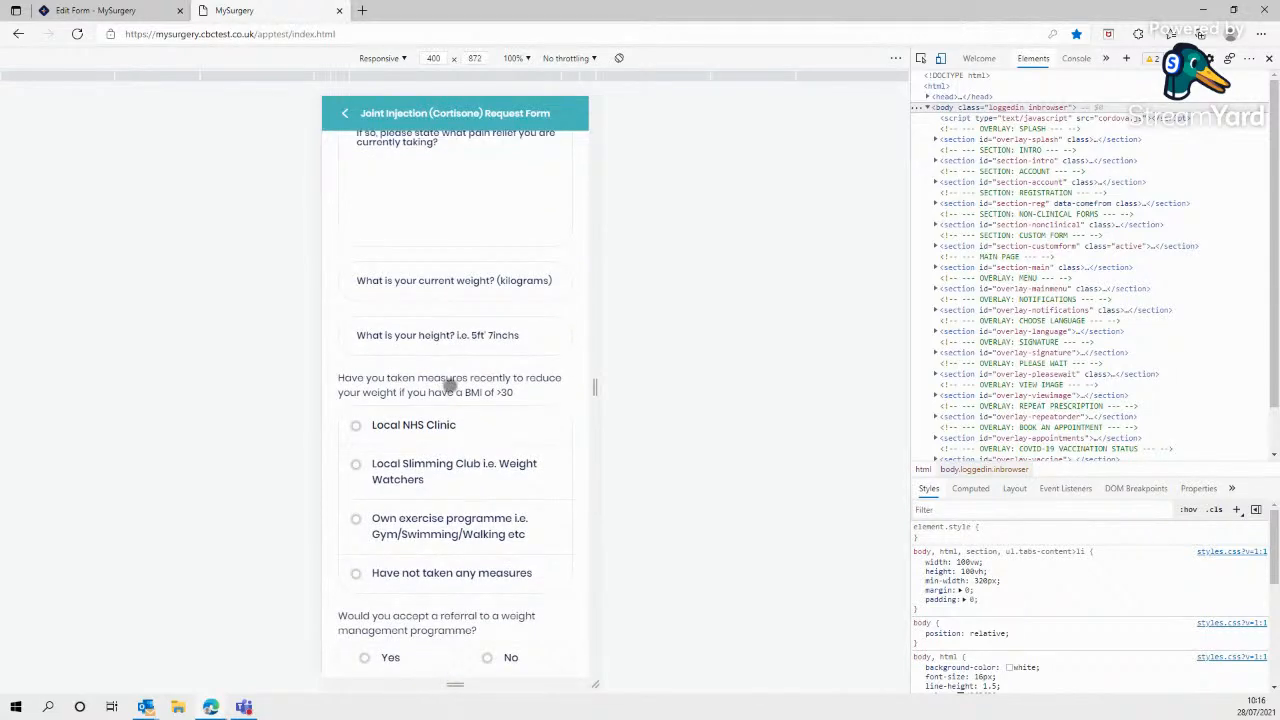
pyautogui.scroll(-1, 499, 468)
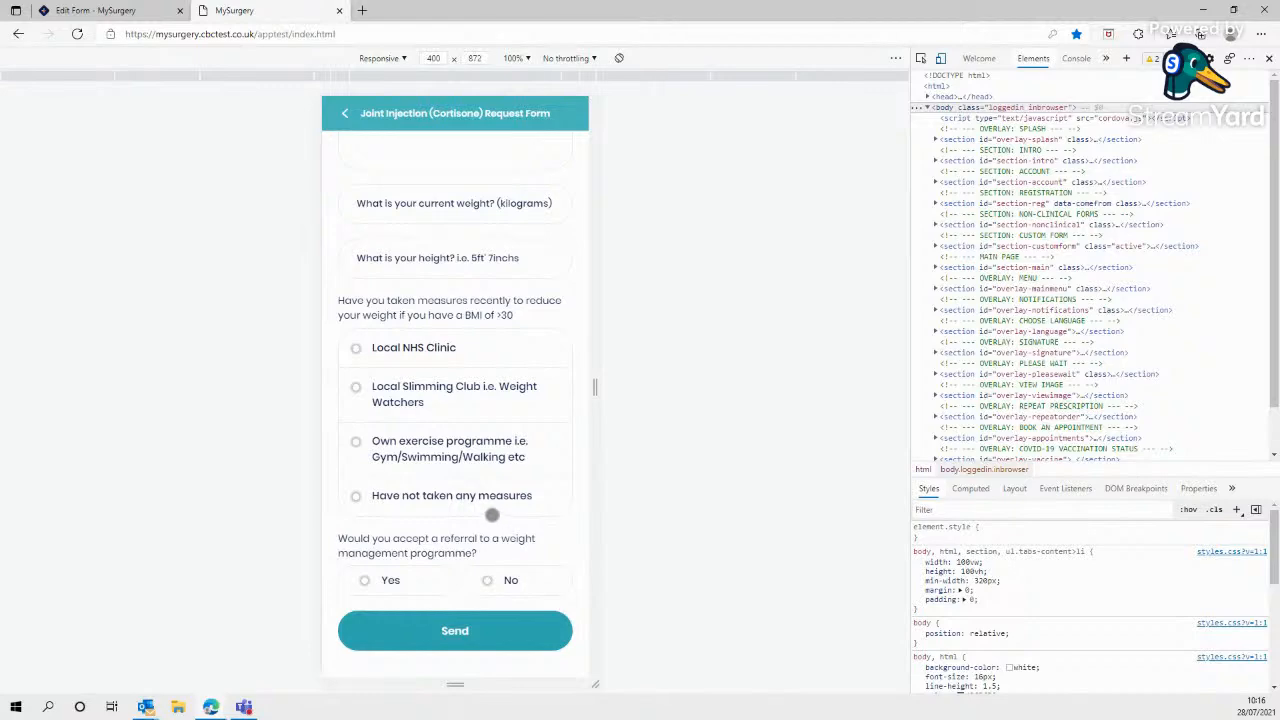
# Step: Add a new field at the end of the joint injection form in the portal and show its available field types
pyautogui.click(100, 11)
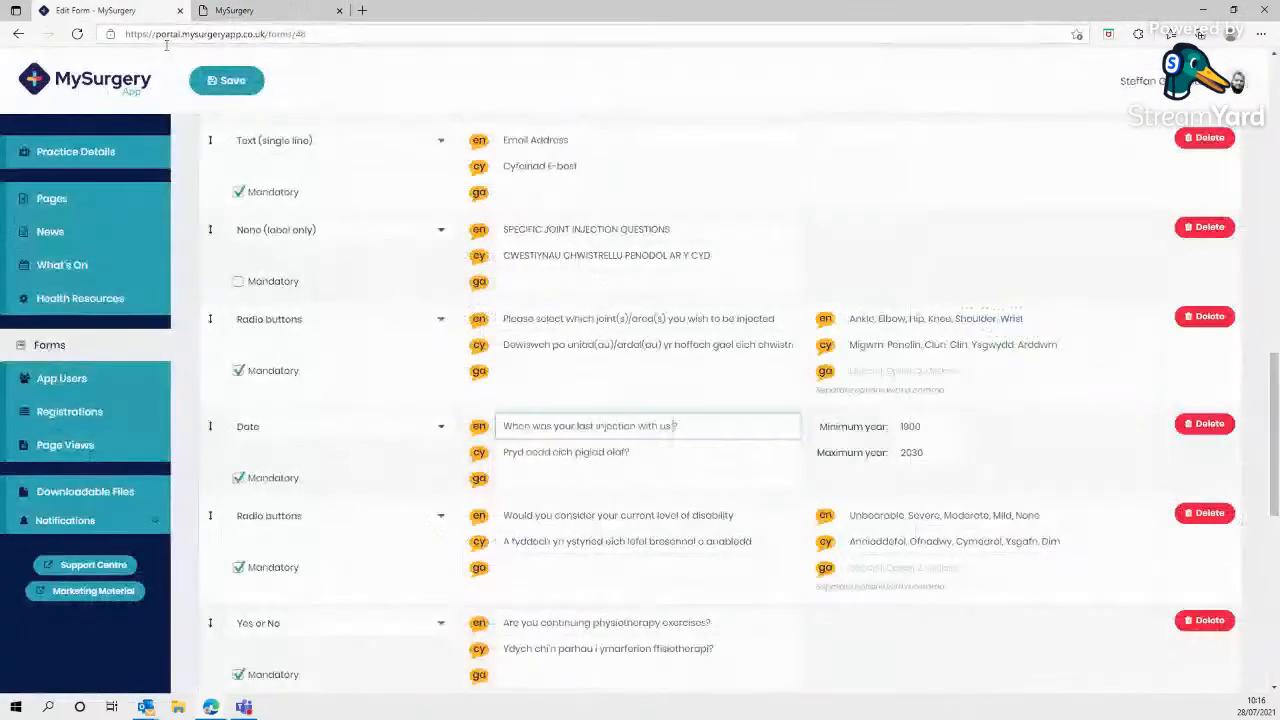
pyautogui.scroll(-6, 800, 570)
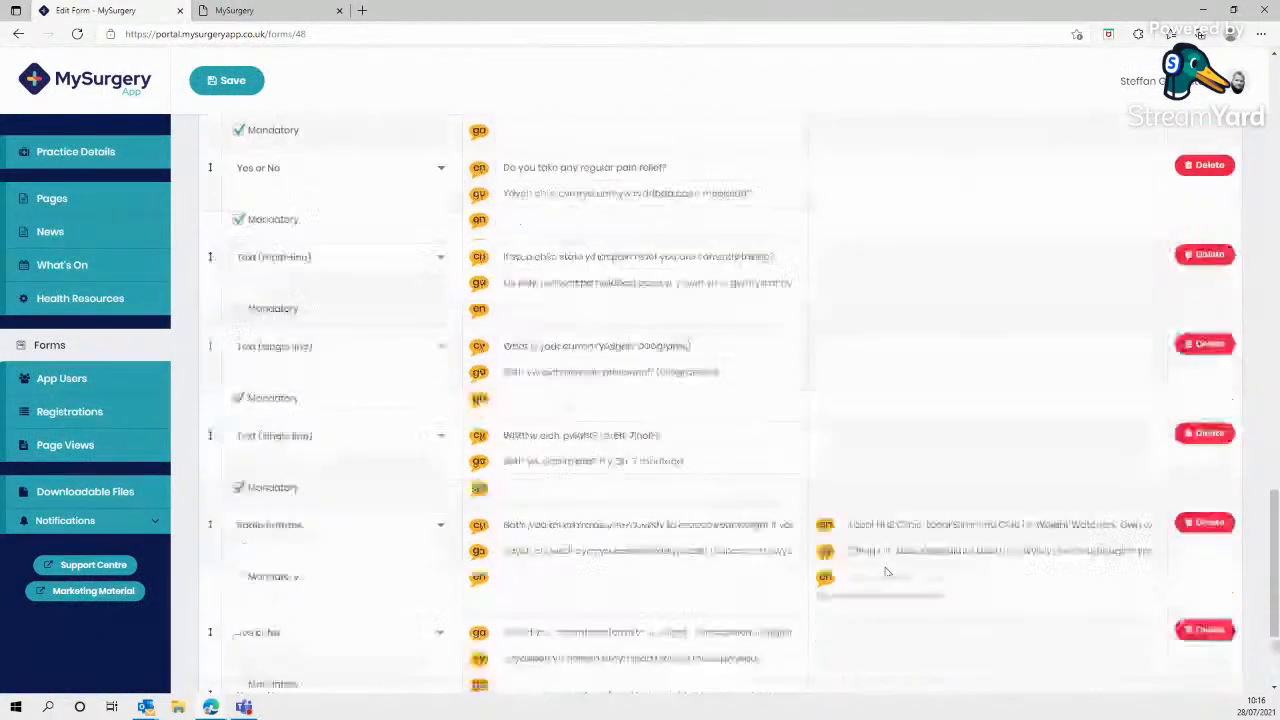
pyautogui.scroll(-1, 856, 577)
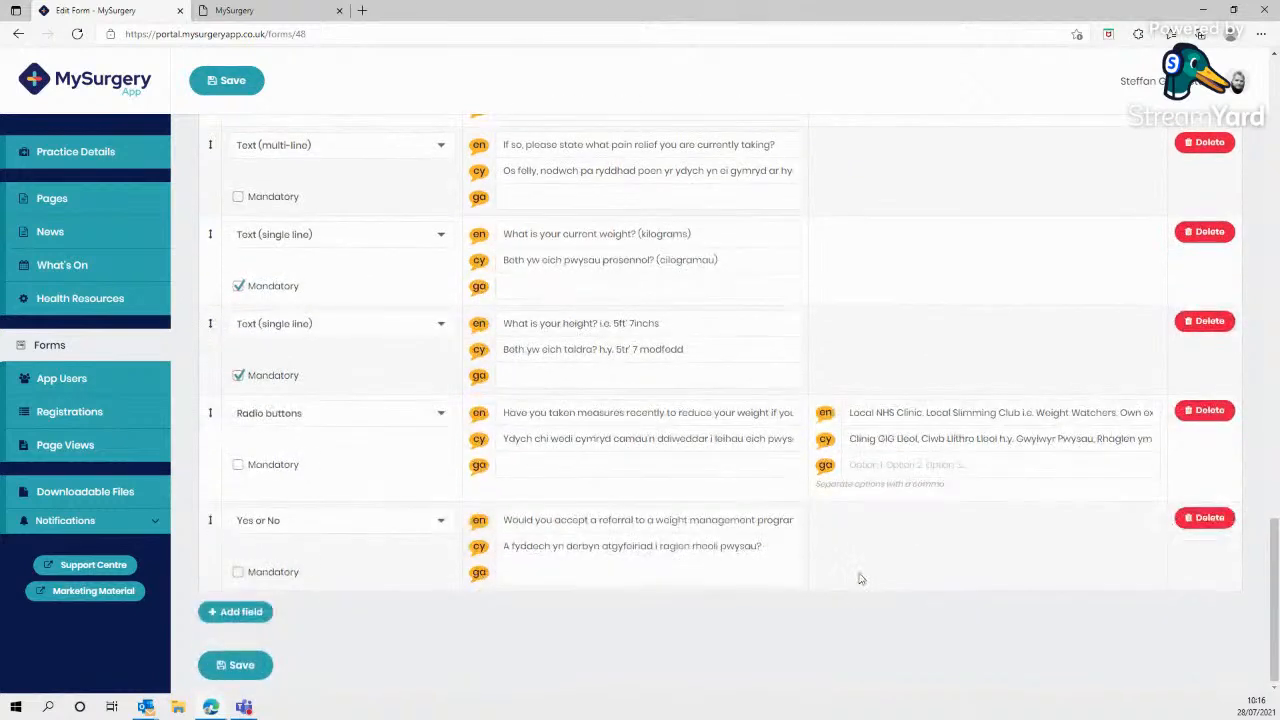
pyautogui.click(240, 613)
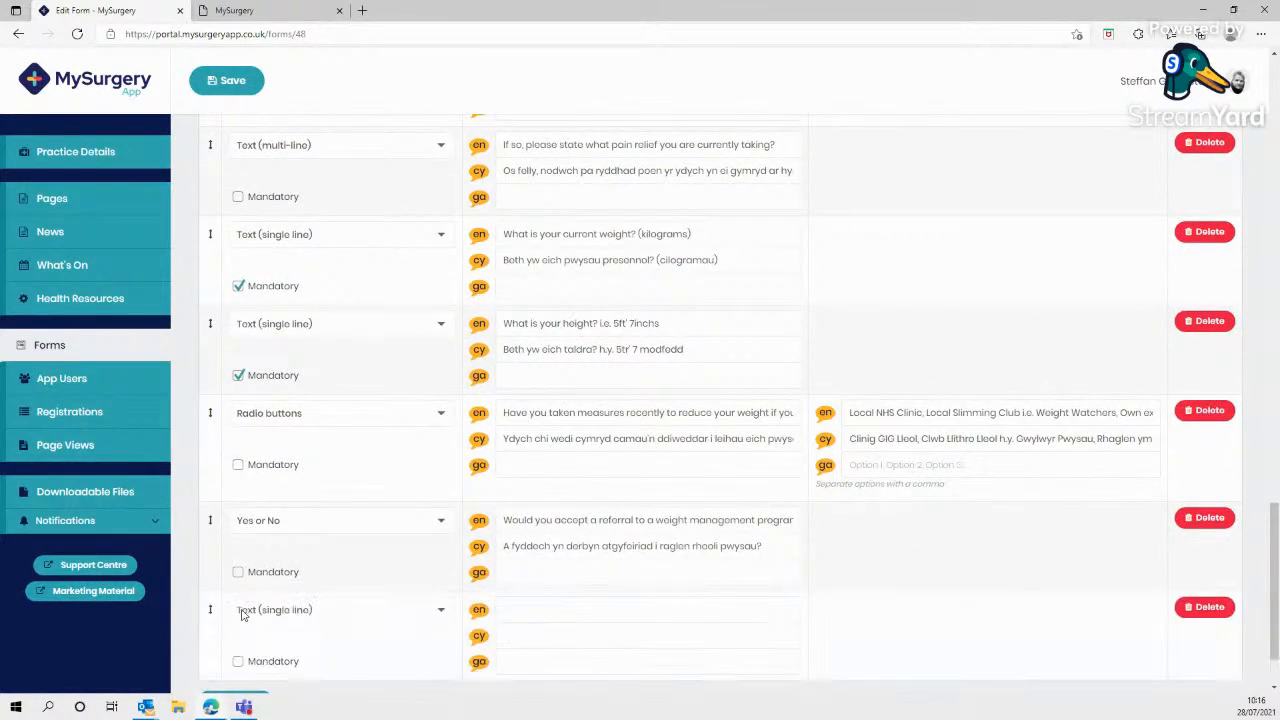
pyautogui.click(441, 610)
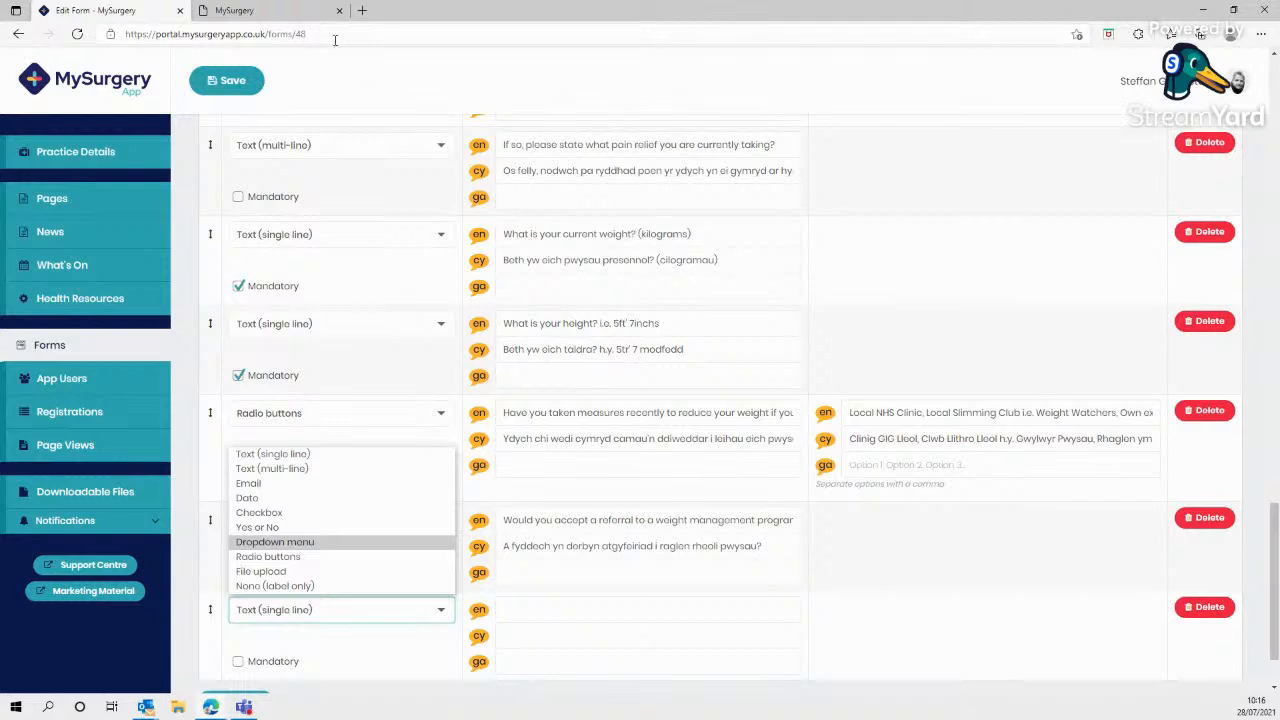
# Step: Select Local NHS Clinic under the weight reduction question in the app preview to try its radio buttons, and return to the portal
pyautogui.click(294, 16)
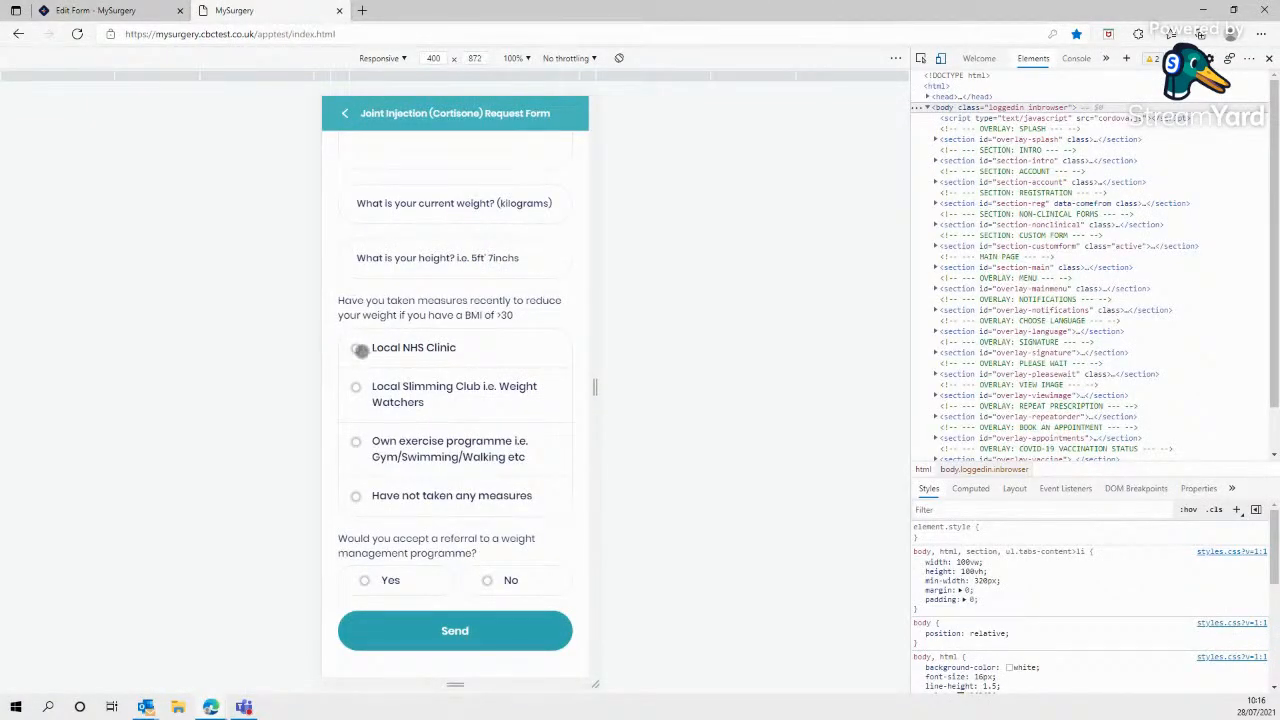
pyautogui.click(356, 349)
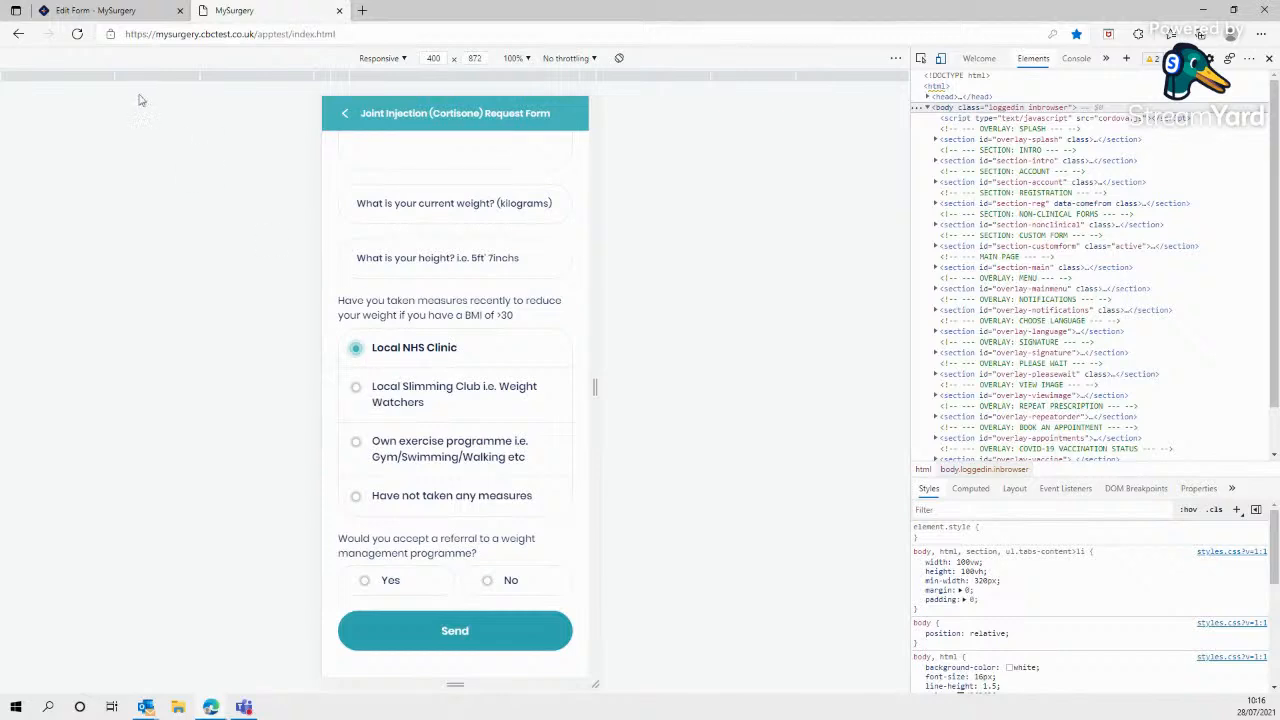
pyautogui.click(125, 12)
# Step: Set the new field's type to None (label only) and go back over the form up to its template, link position and status settings
pyautogui.click(340, 607)
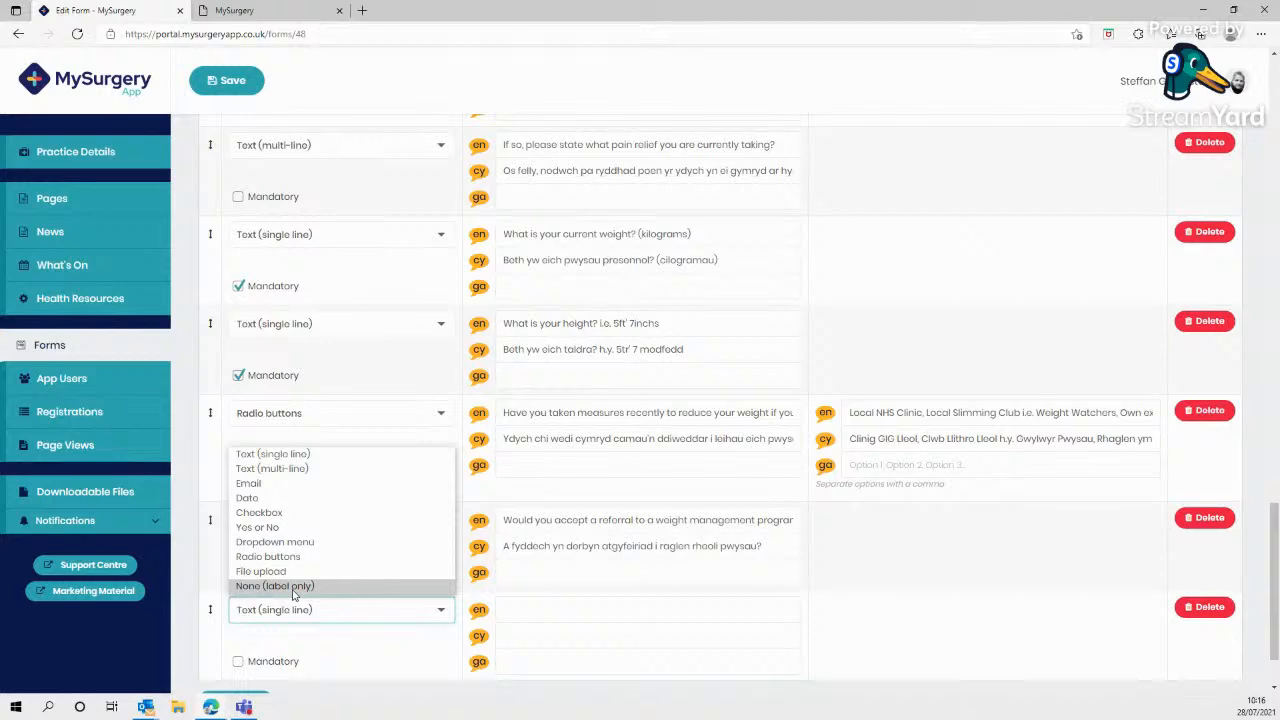
pyautogui.click(292, 588)
pyautogui.scroll(6, 575, 450)
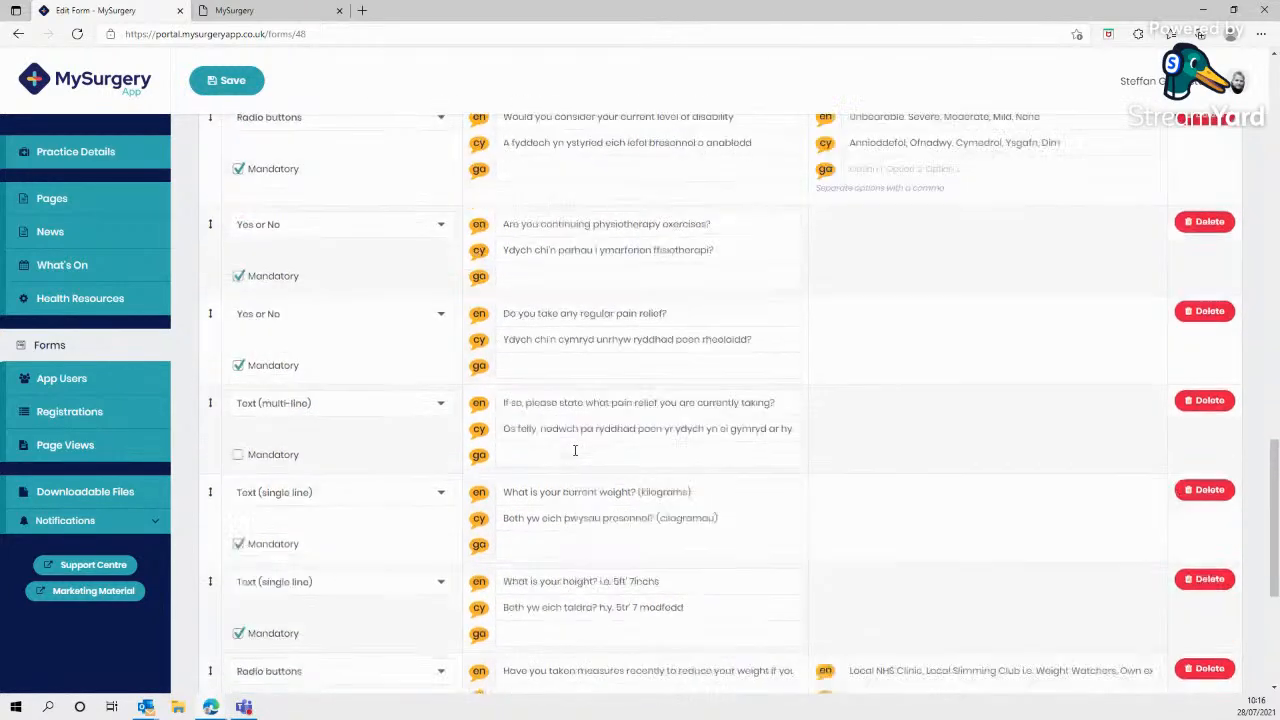
pyautogui.scroll(2, 575, 450)
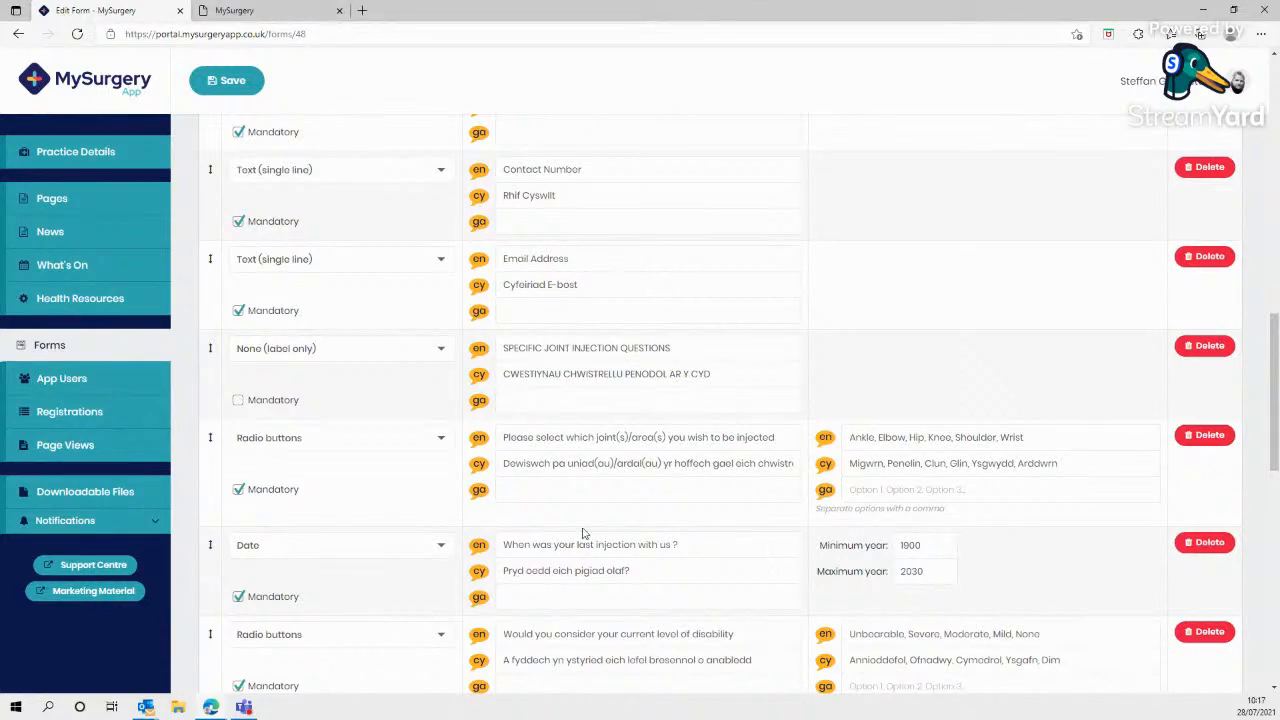
pyautogui.scroll(12, 585, 533)
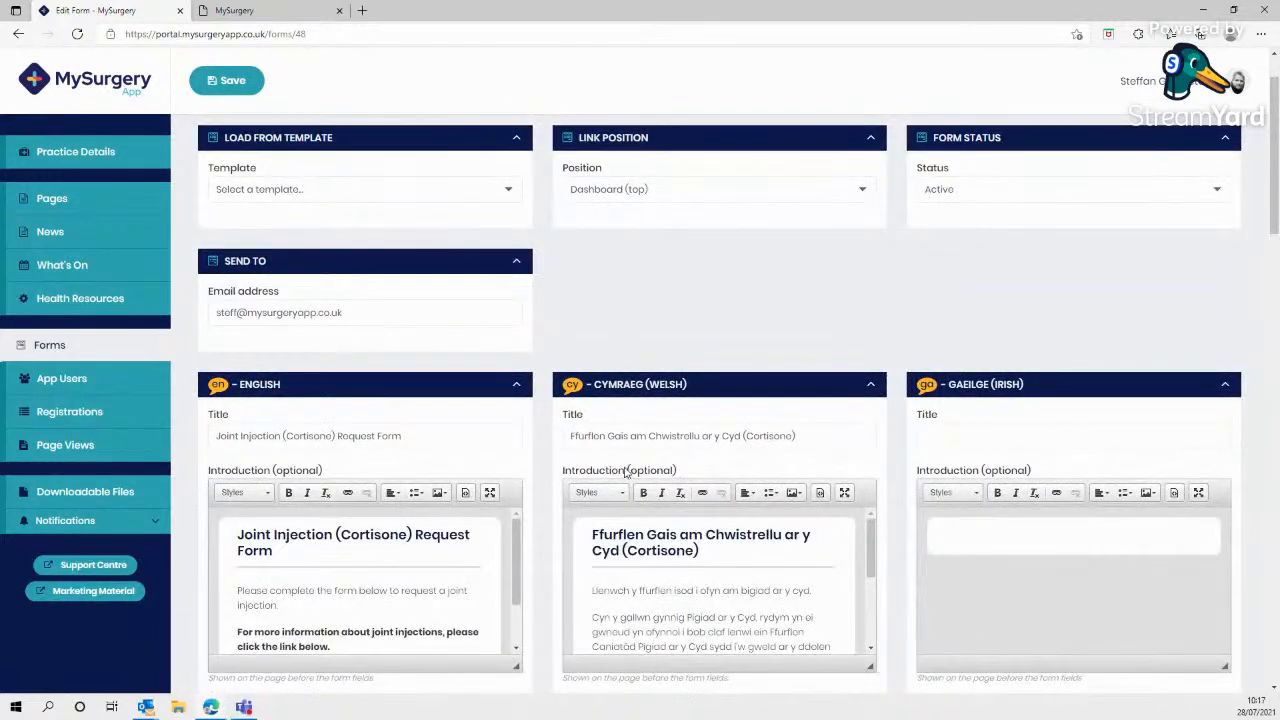
pyautogui.scroll(1, 549, 468)
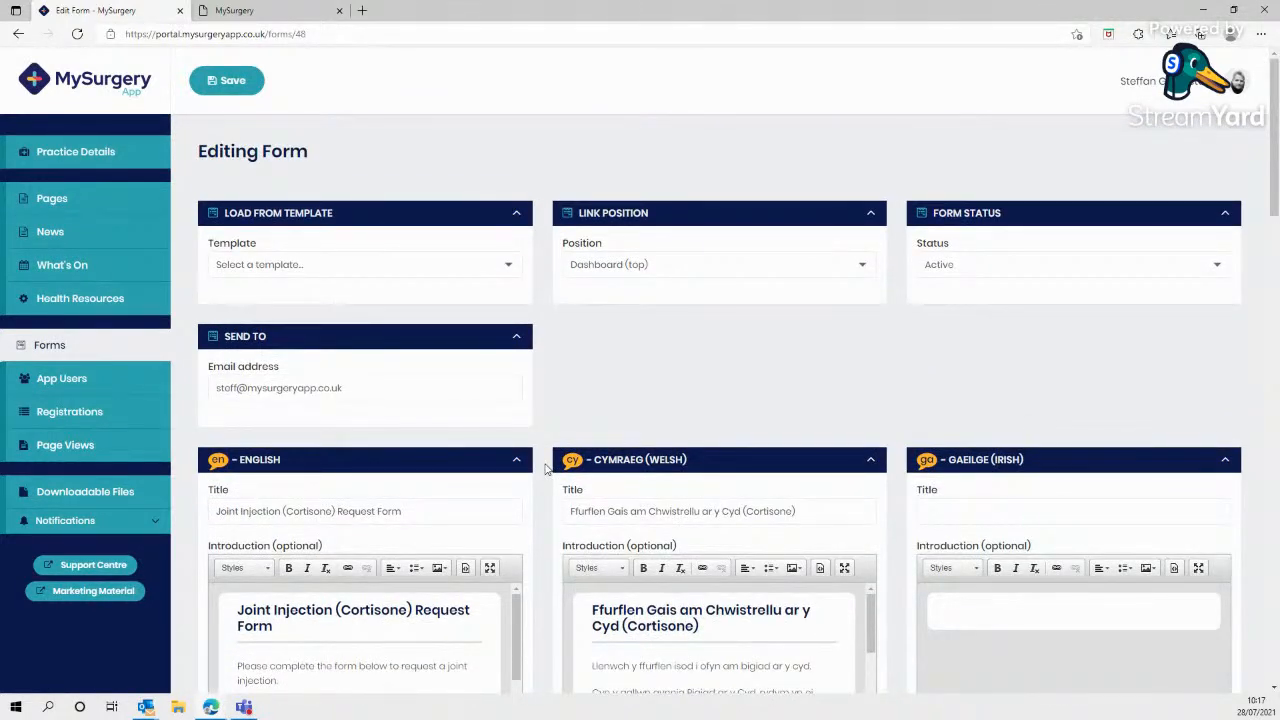